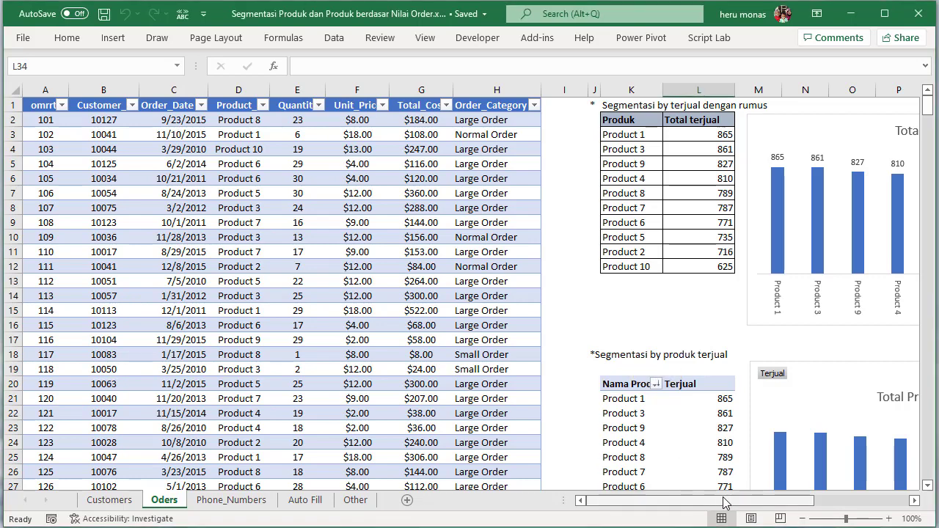
- Scroll through the sheet to review the old product summary tables and charts
{"action": "left_click_drag", "start_coordinate": [723, 502], "coordinate": [789, 503]}
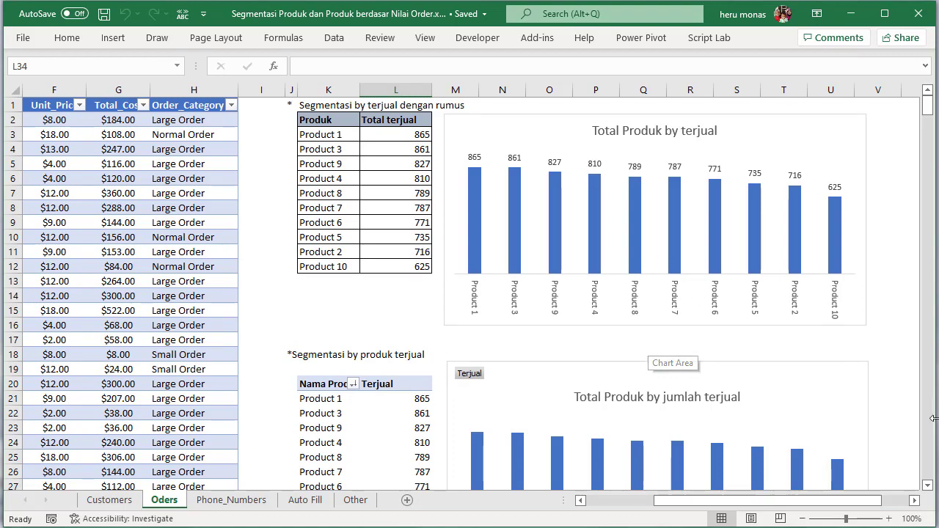
{"action": "scroll", "coordinate": [928, 484], "scroll_direction": "down", "scroll_amount": 1}
{"action": "scroll", "coordinate": [927, 484], "scroll_direction": "down", "scroll_amount": 1}
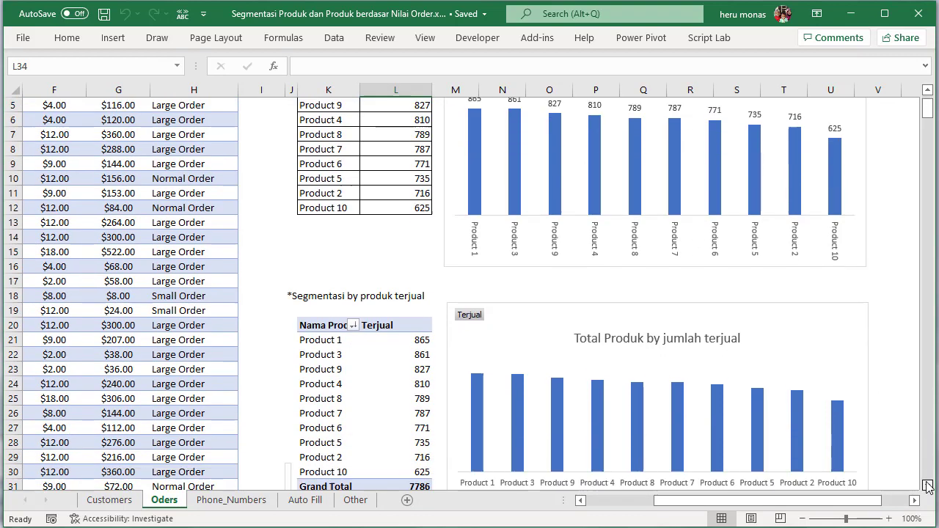
{"action": "scroll", "coordinate": [928, 484], "scroll_direction": "down", "scroll_amount": 1}
{"action": "scroll", "coordinate": [928, 485], "scroll_direction": "down", "scroll_amount": 2}
{"action": "scroll", "coordinate": [928, 485], "scroll_direction": "down", "scroll_amount": 2}
{"action": "scroll", "coordinate": [927, 486], "scroll_direction": "down", "scroll_amount": 3}
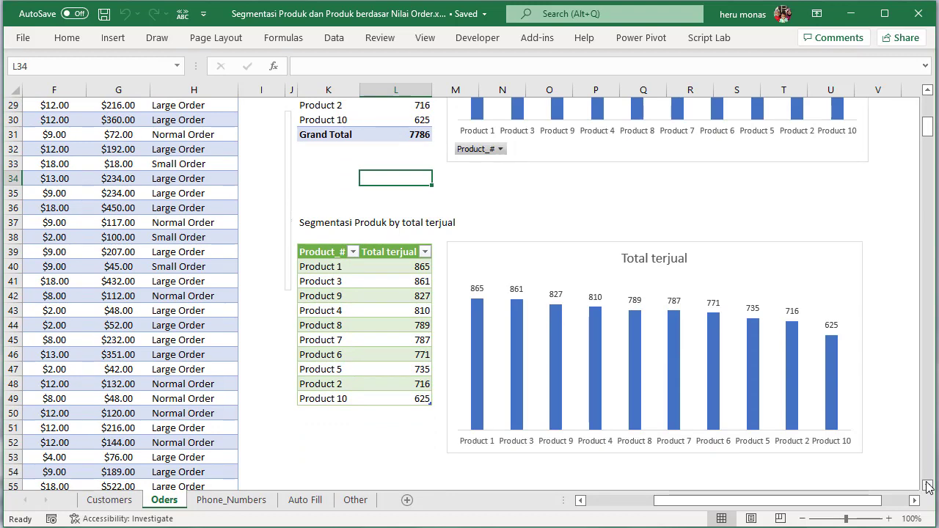
{"action": "left_click_drag", "start_coordinate": [793, 501], "coordinate": [720, 501]}
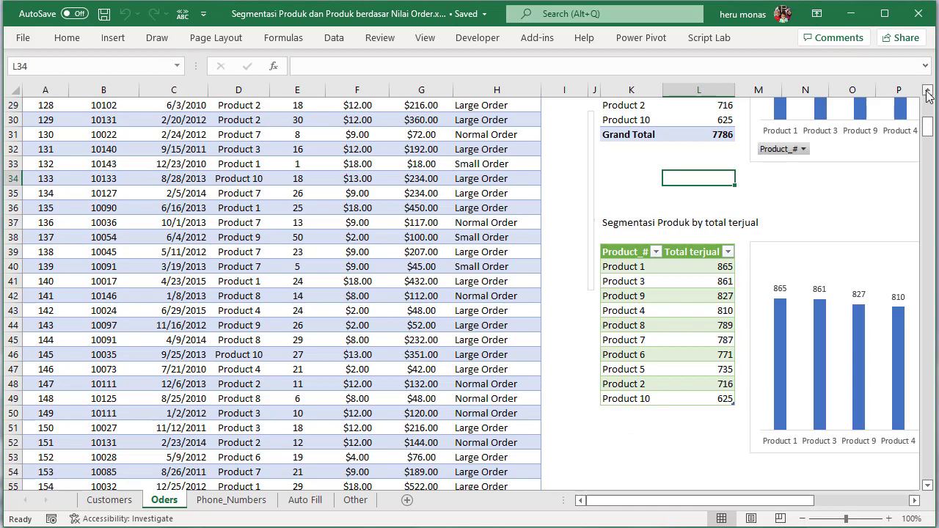
{"action": "left_click", "coordinate": [927, 90]}
{"action": "scroll", "coordinate": [927, 89], "scroll_direction": "up", "scroll_amount": 2}
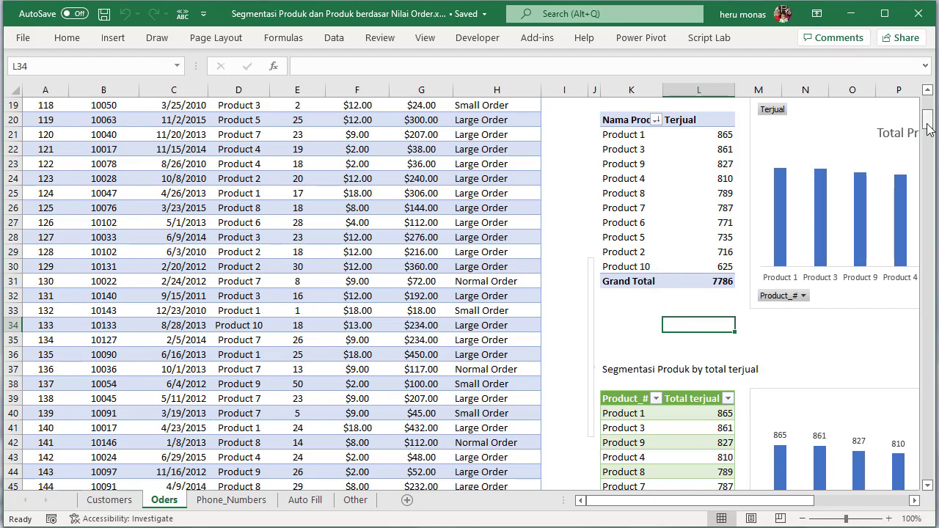
{"action": "left_click_drag", "start_coordinate": [928, 121], "coordinate": [928, 101]}
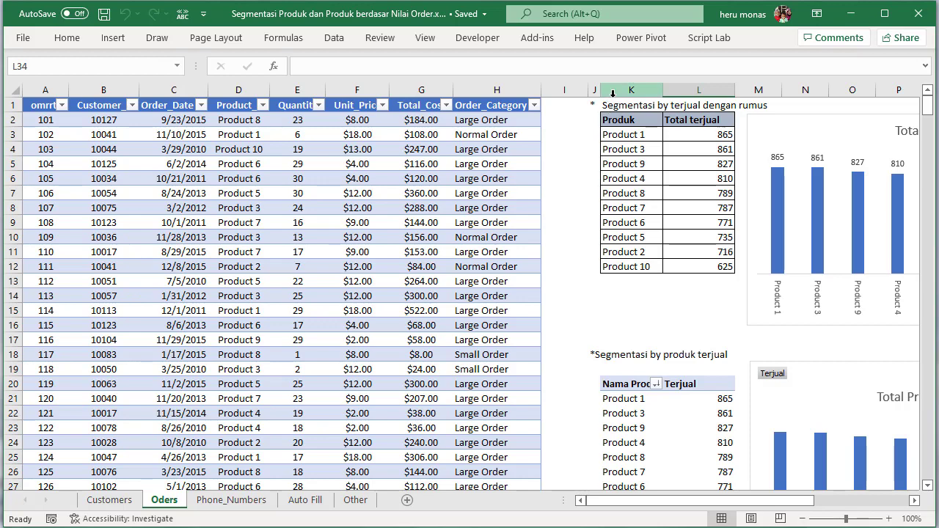
- Delete columns J through V, leaving only the orders table on the sheet
{"action": "left_click_drag", "start_coordinate": [595, 89], "coordinate": [895, 89]}
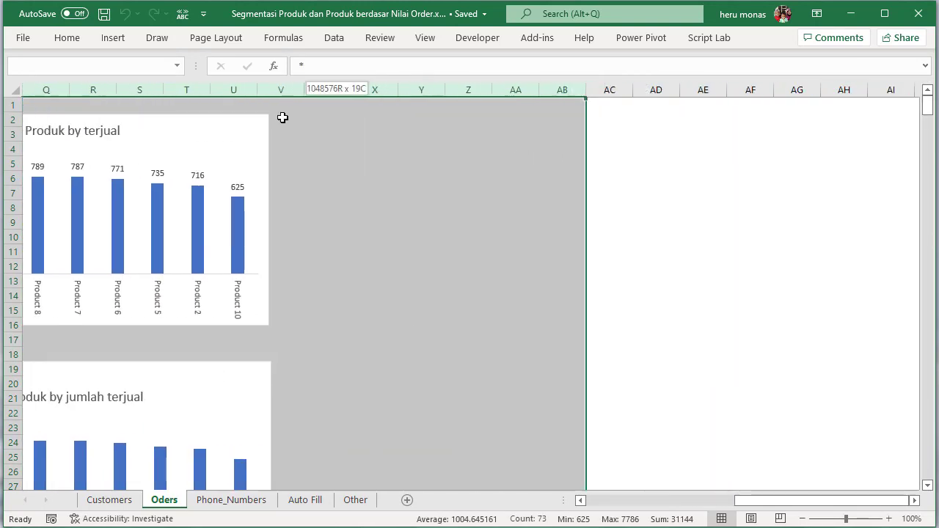
{"action": "left_click_drag", "start_coordinate": [895, 89], "coordinate": [282, 117]}
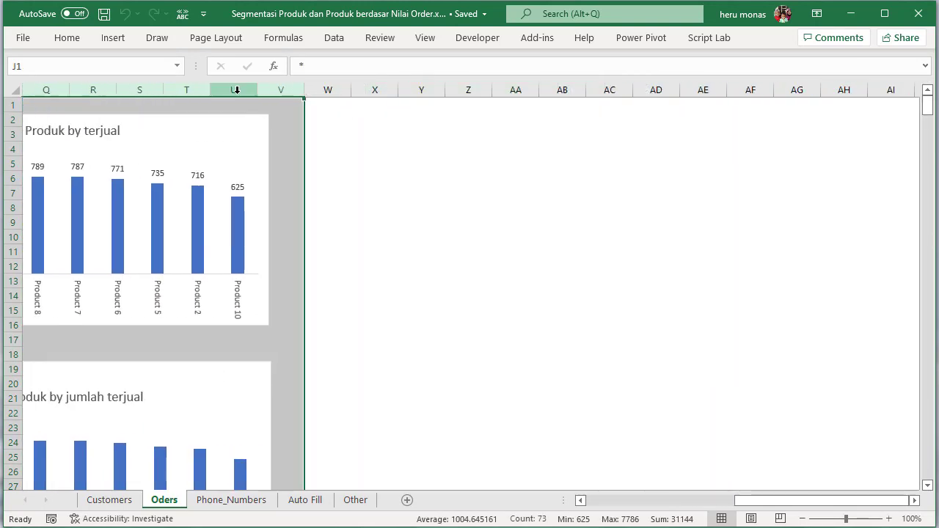
{"action": "right_click", "coordinate": [235, 90]}
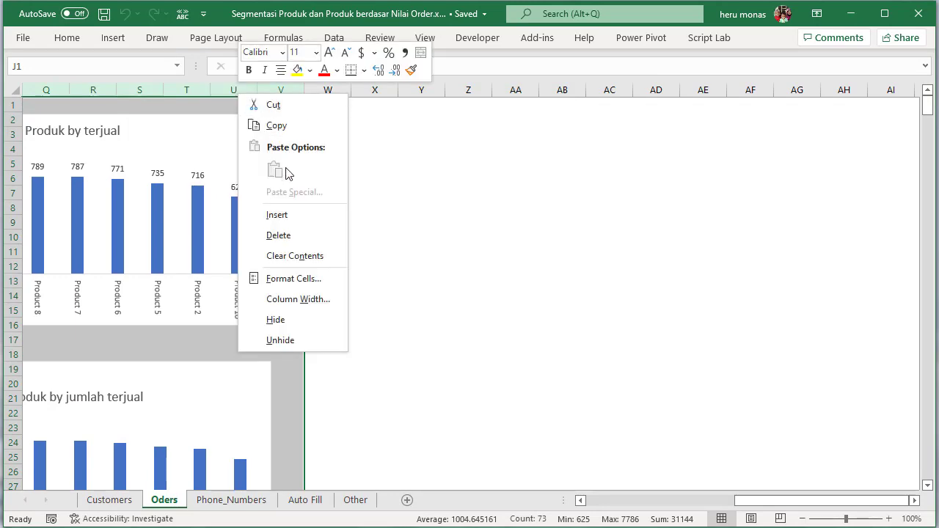
{"action": "left_click", "coordinate": [279, 236]}
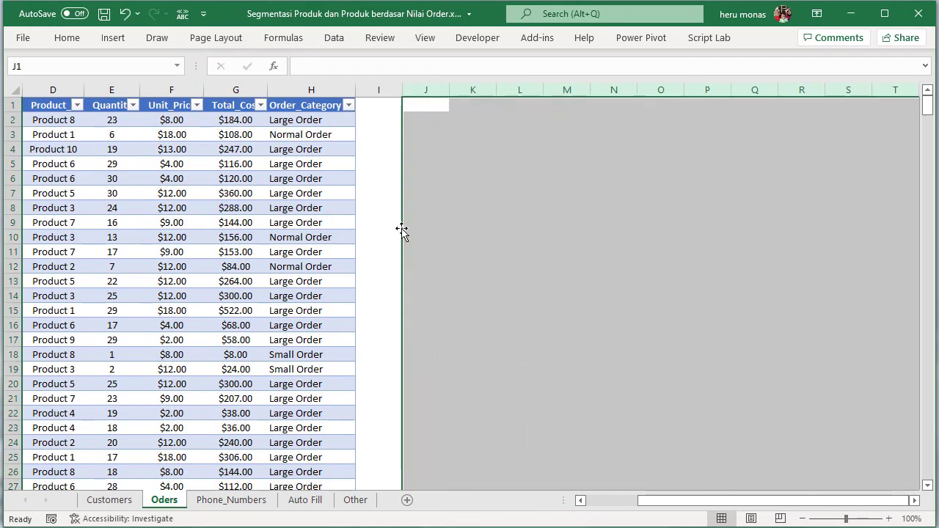
{"action": "left_click", "coordinate": [429, 220]}
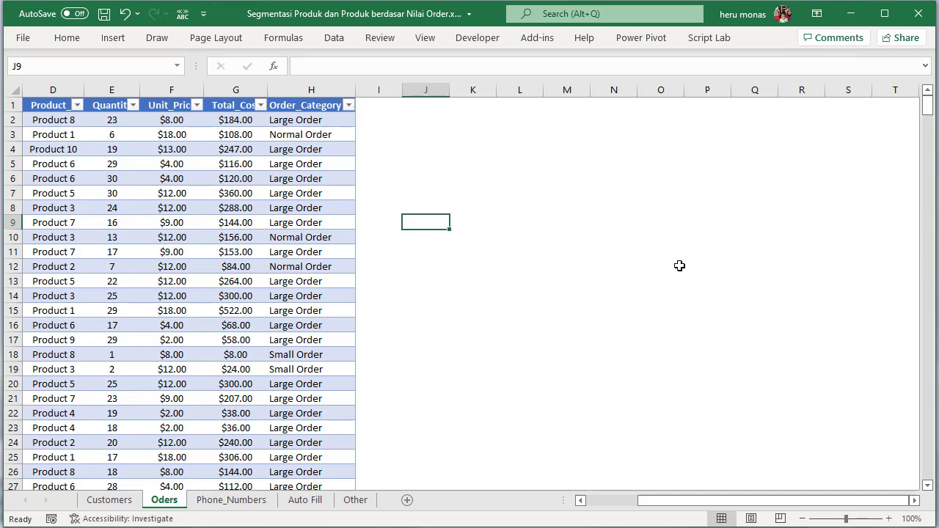
{"action": "left_click_drag", "start_coordinate": [674, 505], "coordinate": [628, 504]}
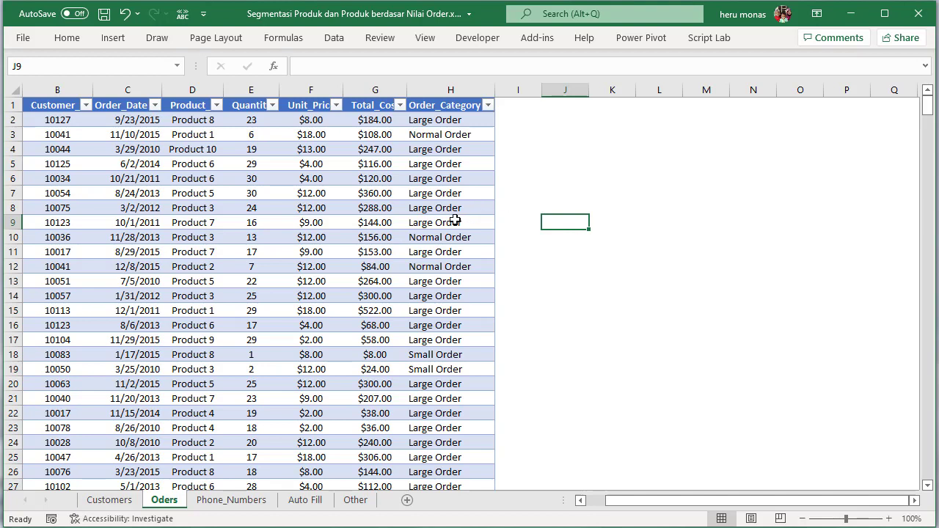
- From a cell in the orders table, launch Summarize with PivotTable for TblOrder
{"action": "left_click", "coordinate": [424, 218]}
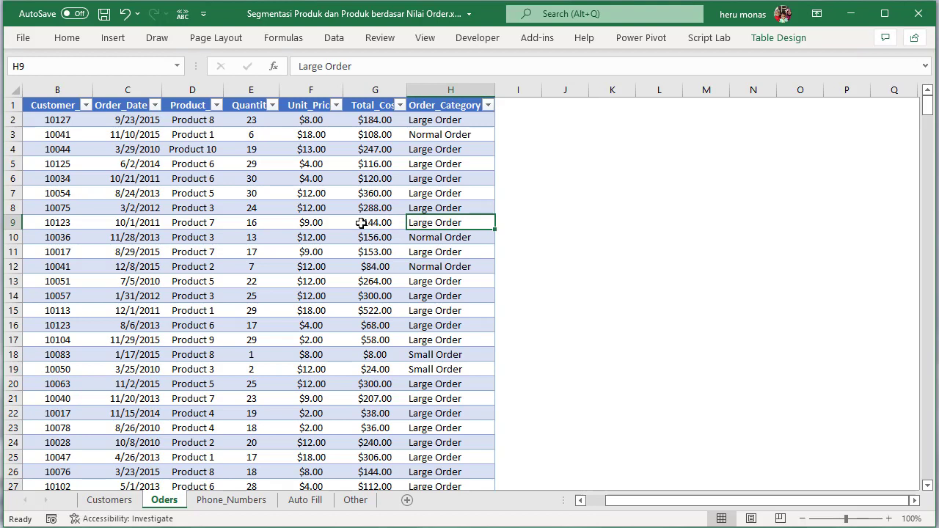
{"action": "left_click_drag", "start_coordinate": [609, 501], "coordinate": [587, 501]}
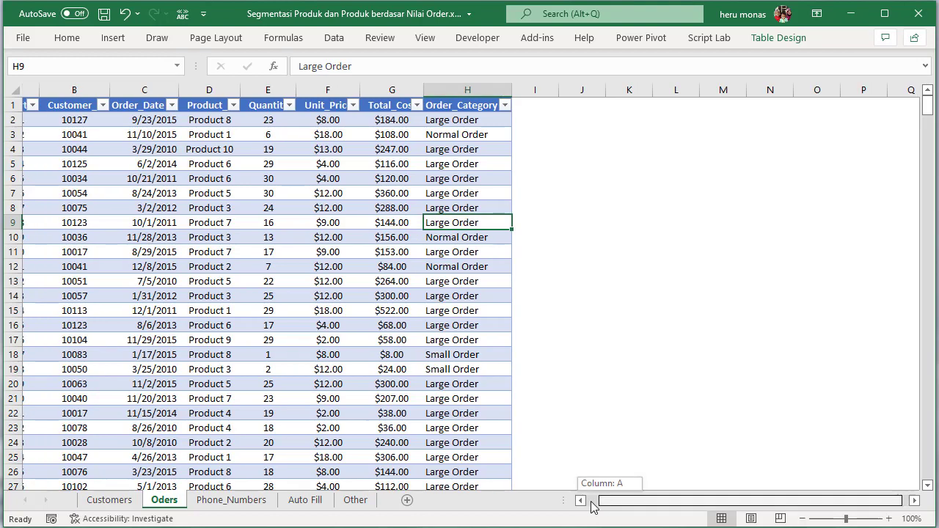
{"action": "left_click", "coordinate": [467, 383]}
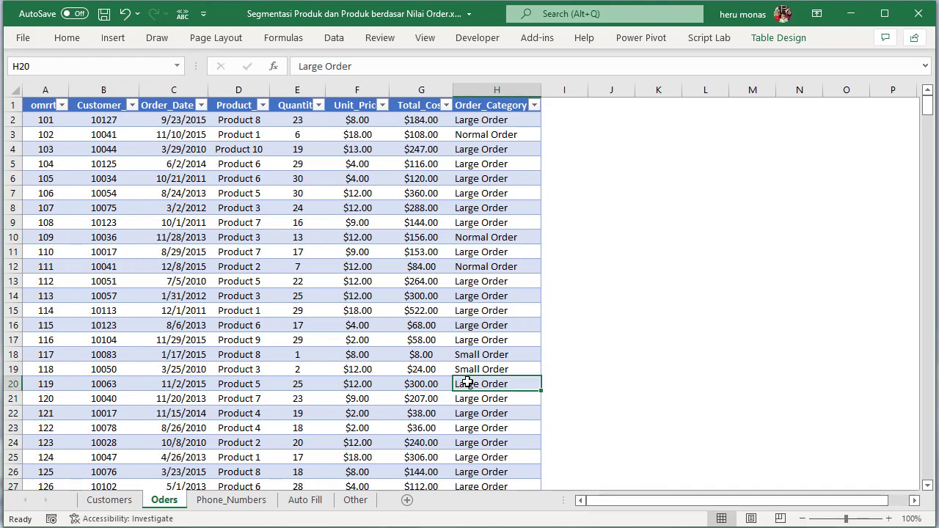
{"action": "left_click", "coordinate": [488, 221]}
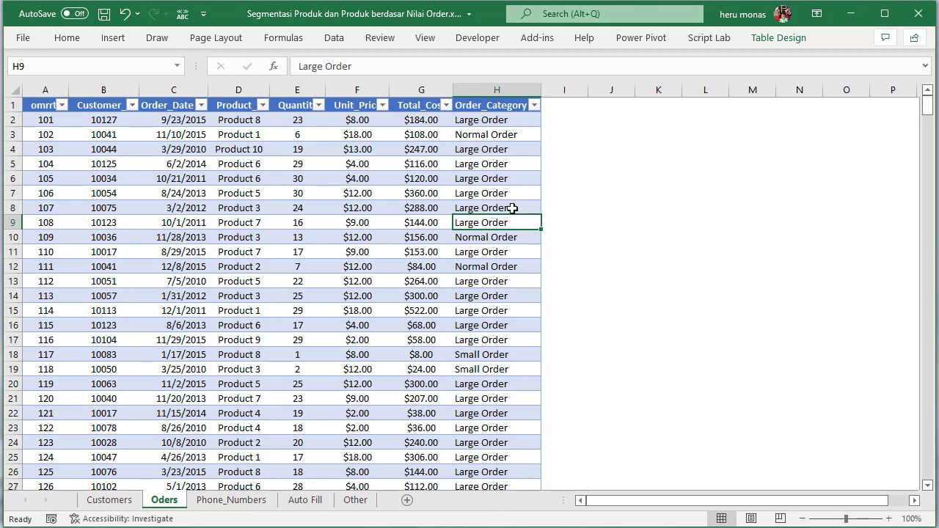
{"action": "left_click", "coordinate": [313, 147]}
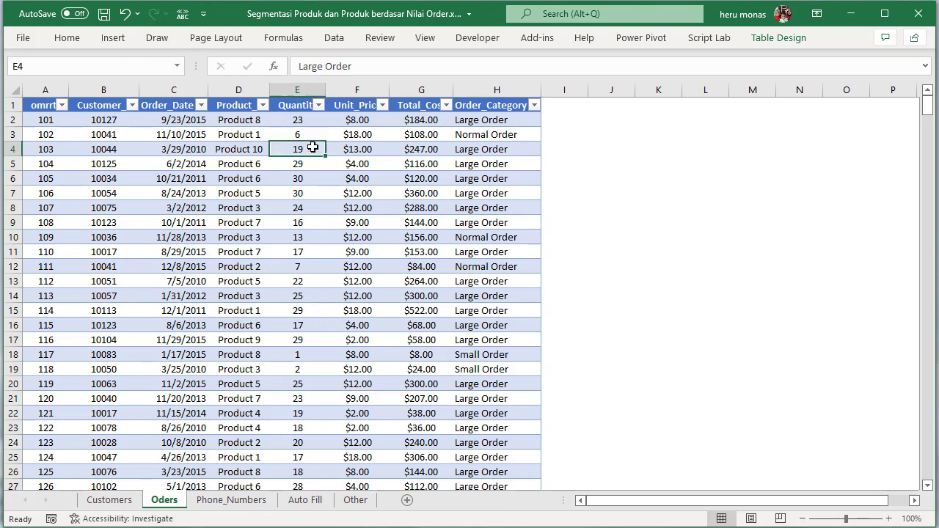
{"action": "left_click", "coordinate": [116, 39]}
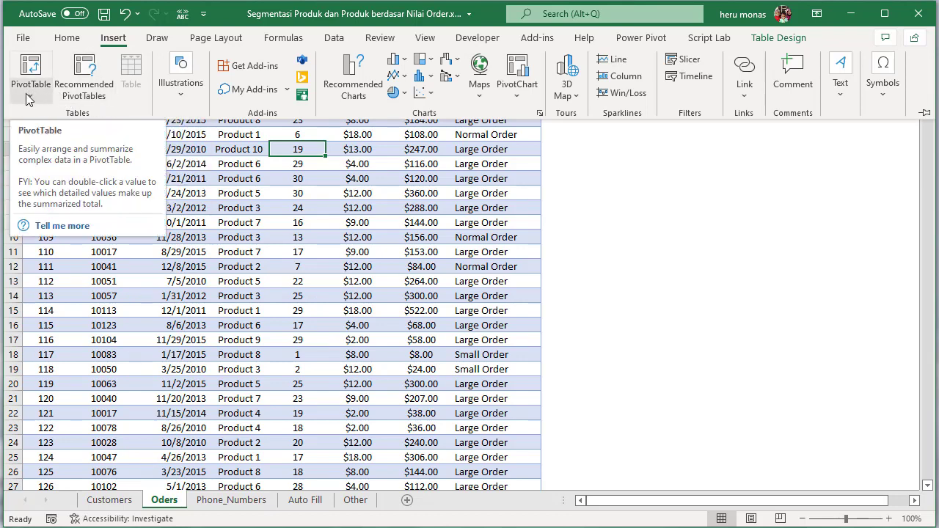
{"action": "left_click", "coordinate": [372, 209]}
{"action": "left_click", "coordinate": [372, 209]}
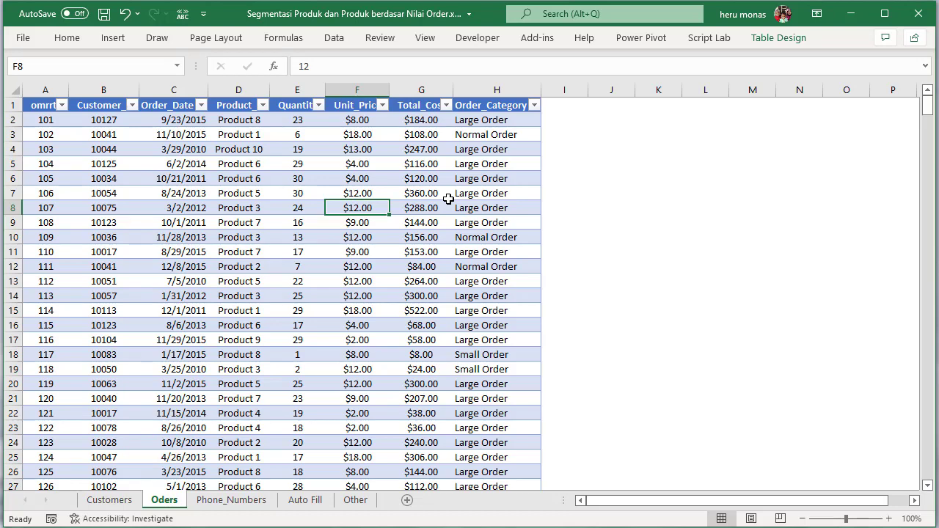
{"action": "left_click", "coordinate": [779, 38]}
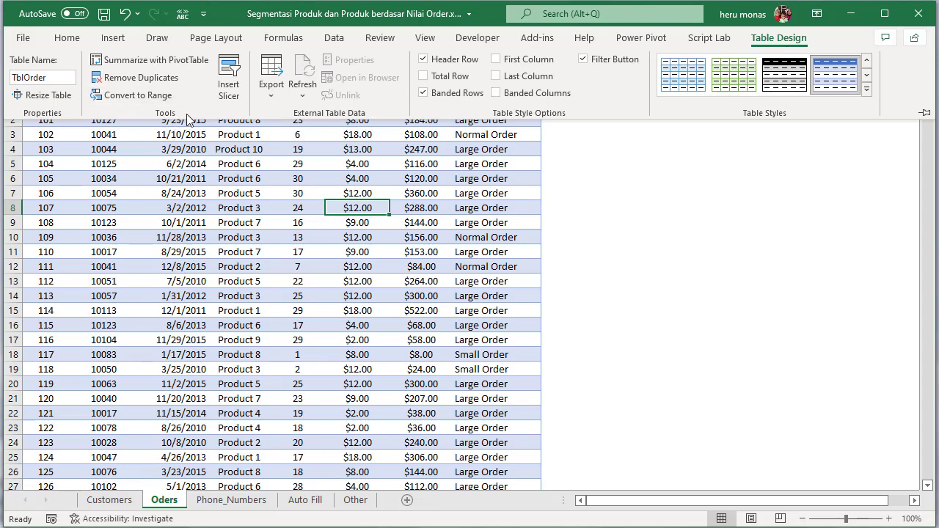
{"action": "left_click", "coordinate": [171, 67]}
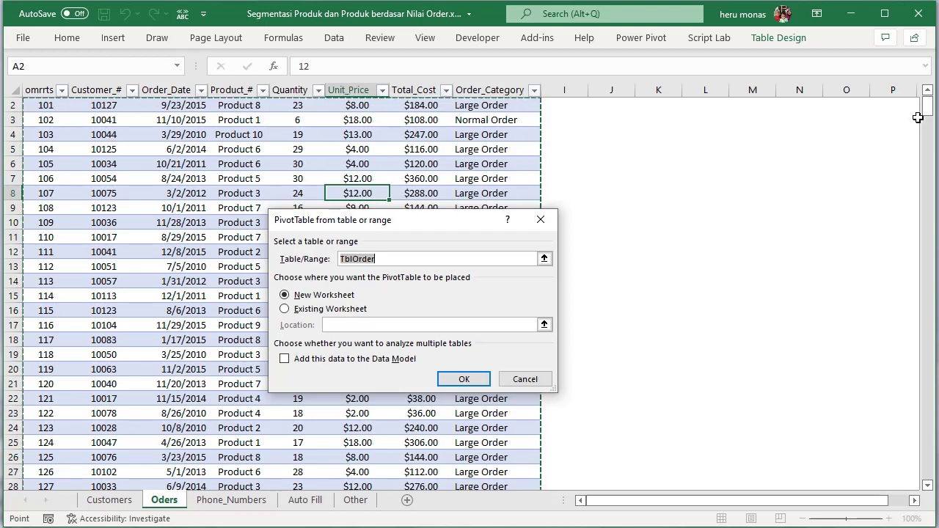
- Place the new TblOrder pivot table on the existing Oders sheet at cell J3
{"action": "mouse_move", "coordinate": [928, 110]}
{"action": "left_mouse_down"}
{"action": "mouse_move", "coordinate": [910, 385]}
{"action": "mouse_move", "coordinate": [924, 486]}
{"action": "mouse_move", "coordinate": [912, 105]}
{"action": "left_mouse_up"}
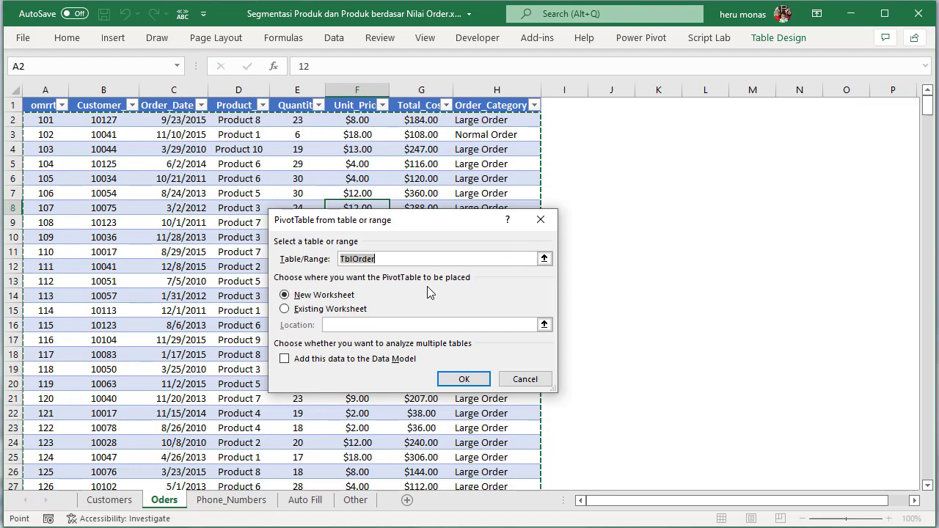
{"action": "left_click", "coordinate": [300, 309]}
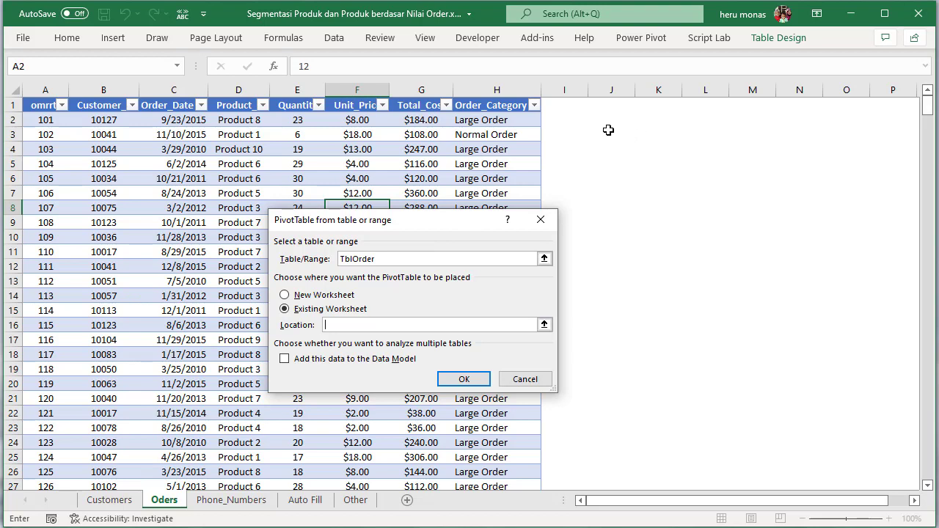
{"action": "left_click", "coordinate": [608, 130]}
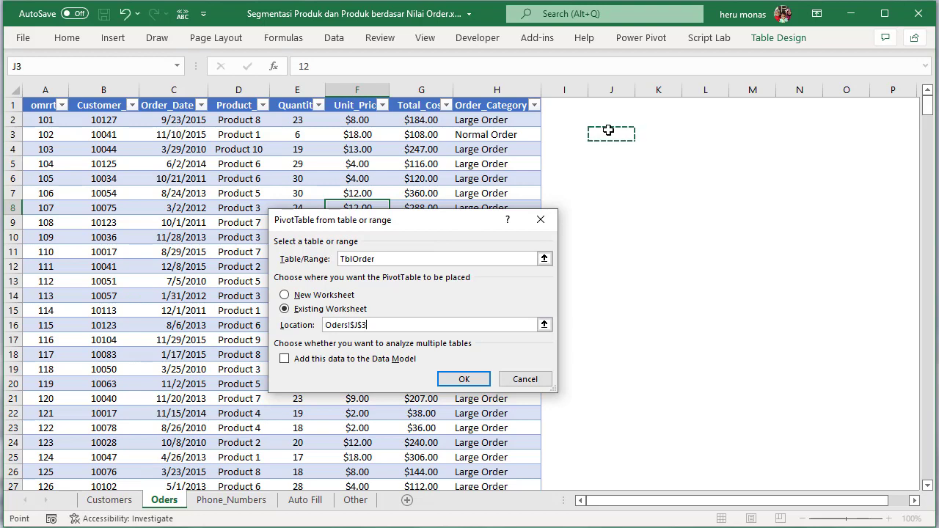
{"action": "left_click", "coordinate": [484, 379]}
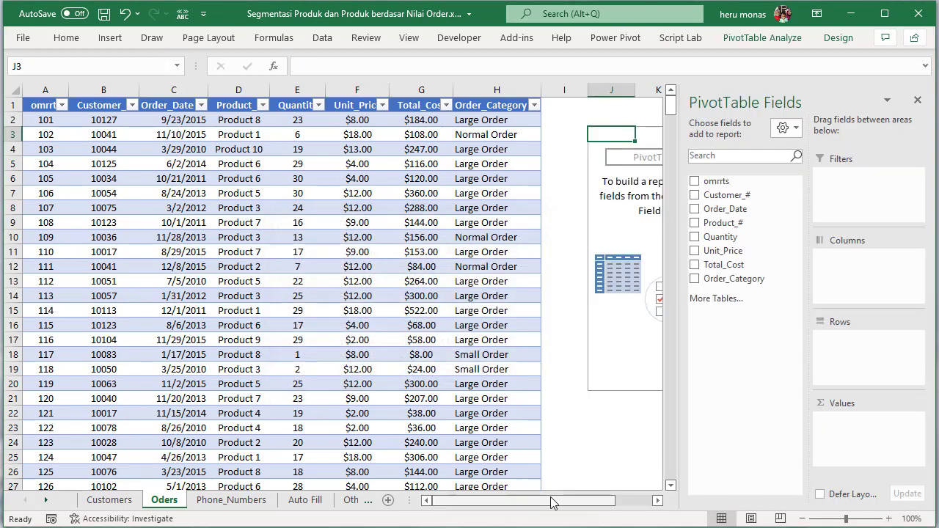
- Add Order_Category to the pivot Rows, listing Large, Normal and Small Order
{"action": "left_click_drag", "start_coordinate": [554, 502], "coordinate": [618, 503]}
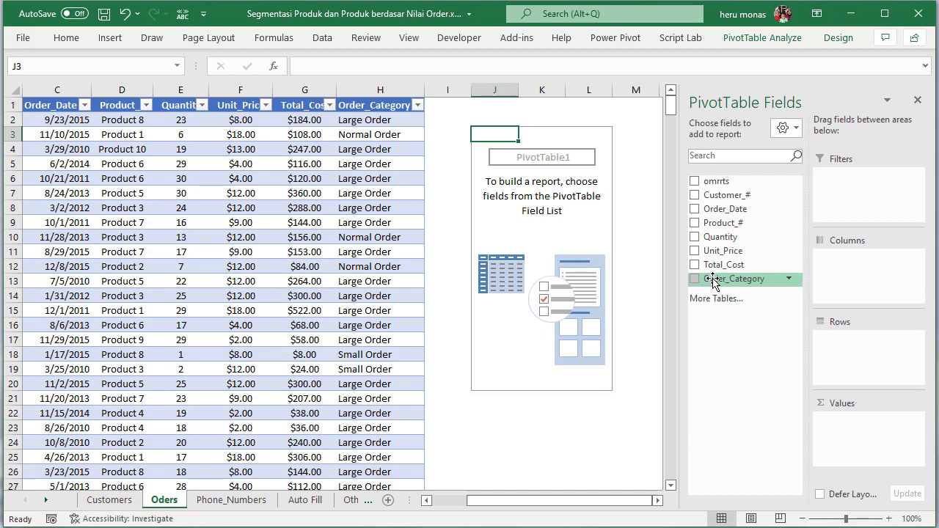
{"action": "left_click_drag", "start_coordinate": [713, 281], "coordinate": [840, 347]}
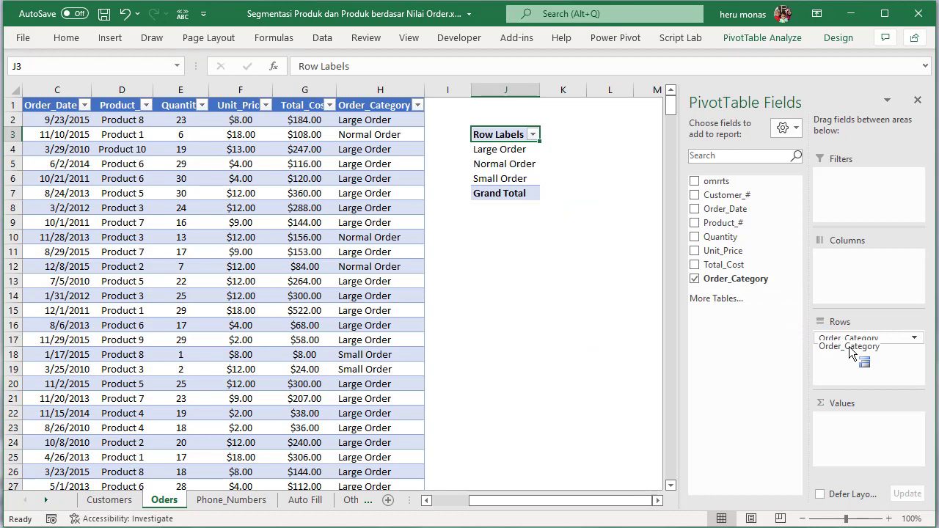
{"action": "left_click_drag", "start_coordinate": [850, 353], "coordinate": [851, 351]}
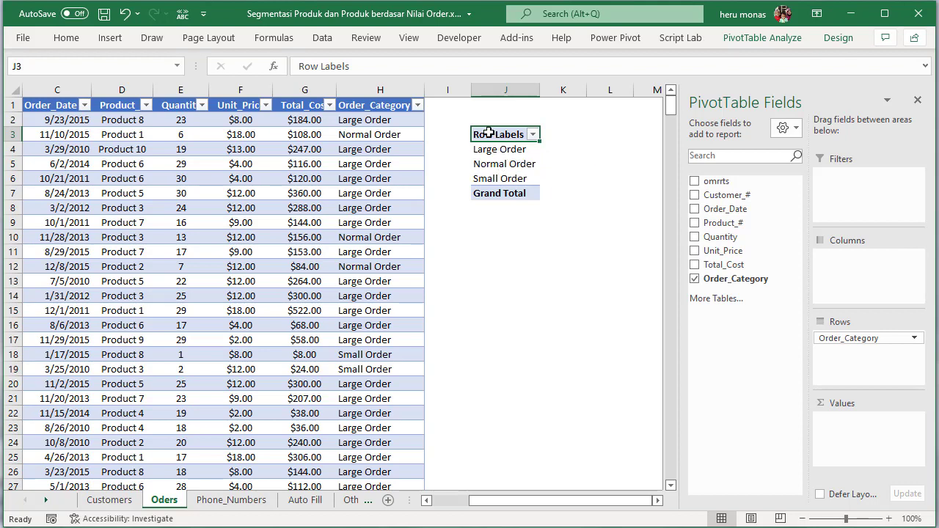
- Replace the Row Labels header in J3 with 'Category'
{"action": "triple_click", "coordinate": [293, 65]}
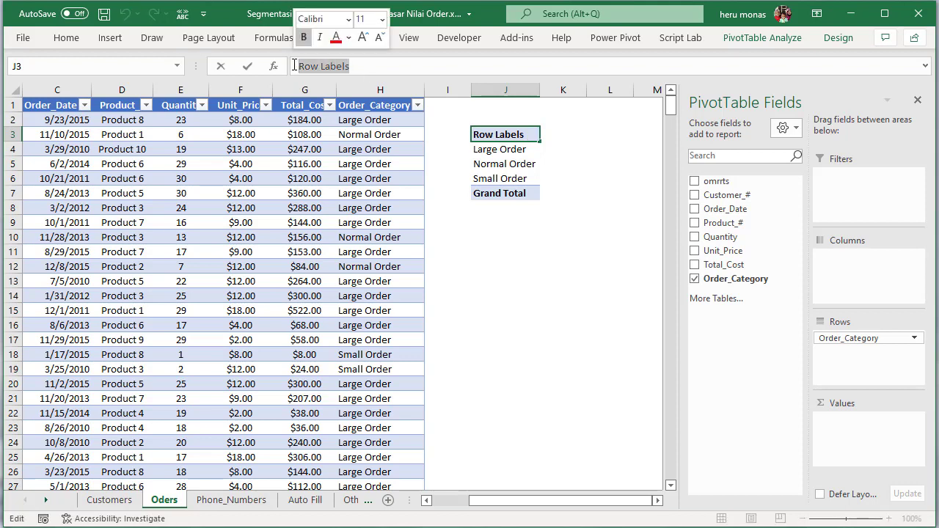
{"action": "type", "text": "Item"}
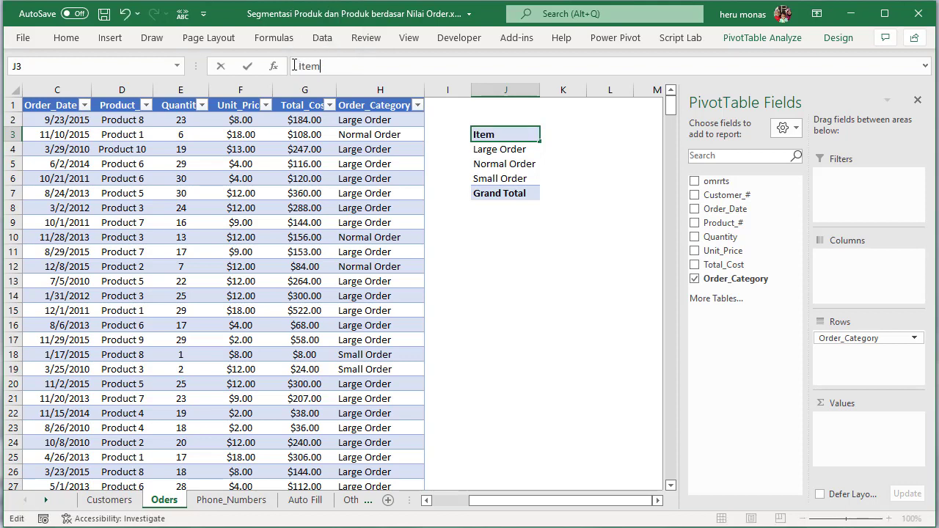
{"action": "key", "text": "BackSpace"}
{"action": "key", "text": "BackSpace"}
{"action": "key", "text": "BackSpace"}
{"action": "type", "text": "Category"}
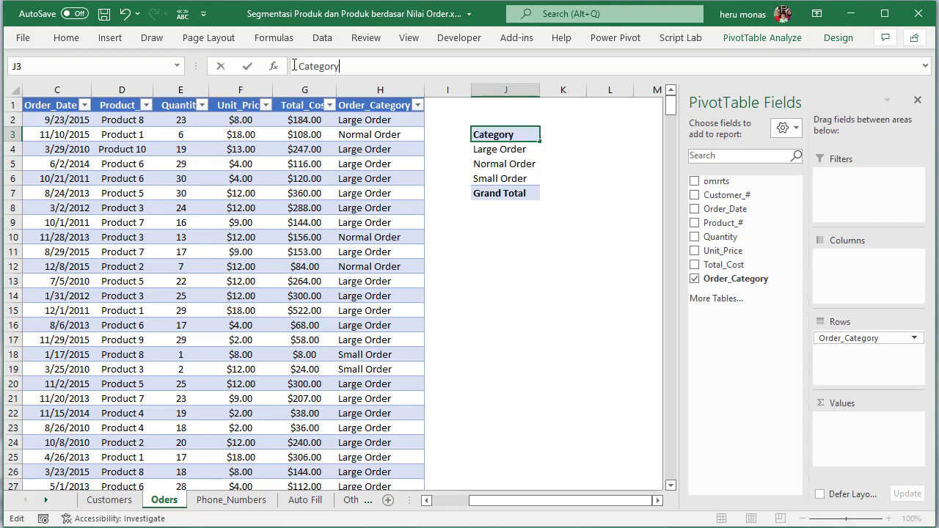
{"action": "key", "text": "Return"}
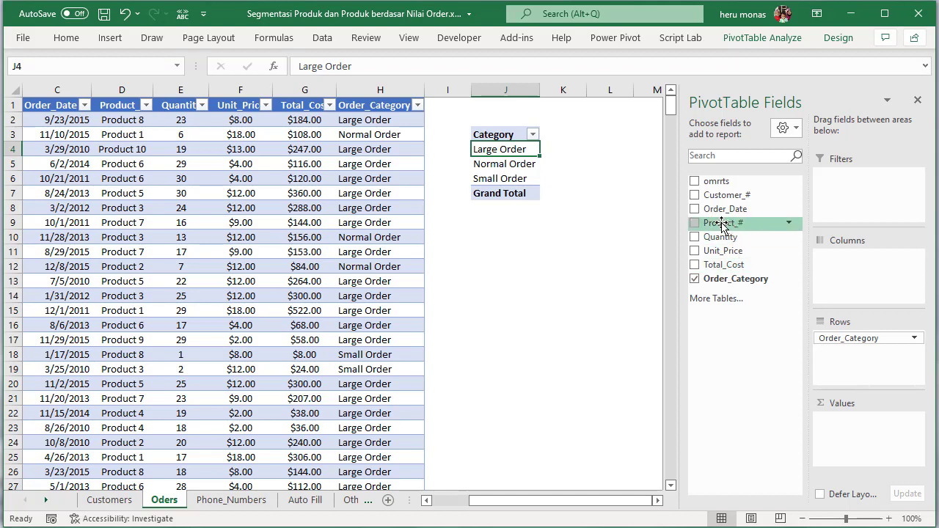
- Add Product_# to Rows below Order_Category, nesting Product 1–10 under each category
{"action": "left_click_drag", "start_coordinate": [722, 223], "coordinate": [862, 353]}
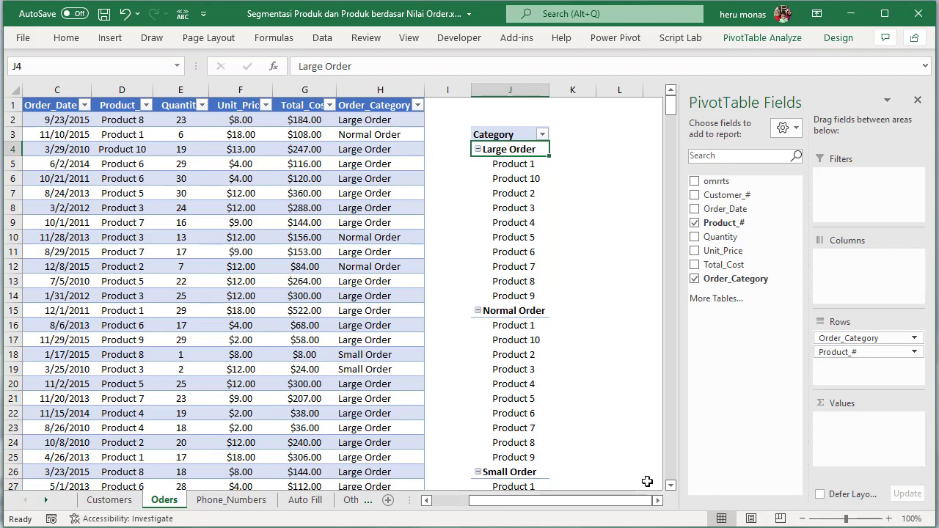
{"action": "left_click", "coordinate": [670, 484]}
{"action": "left_click", "coordinate": [670, 485]}
{"action": "left_click", "coordinate": [670, 485]}
{"action": "left_click", "coordinate": [670, 485]}
{"action": "left_click", "coordinate": [670, 485]}
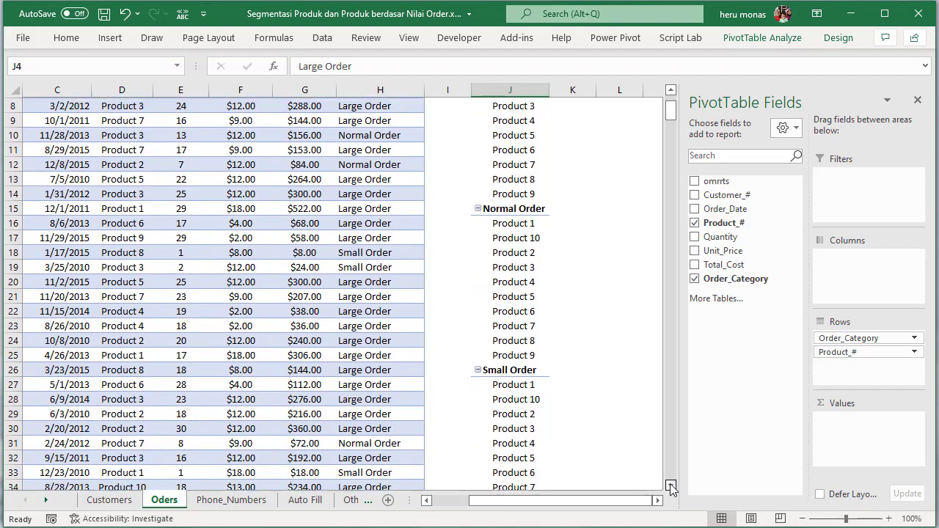
{"action": "left_click", "coordinate": [670, 484]}
{"action": "left_click", "coordinate": [670, 485]}
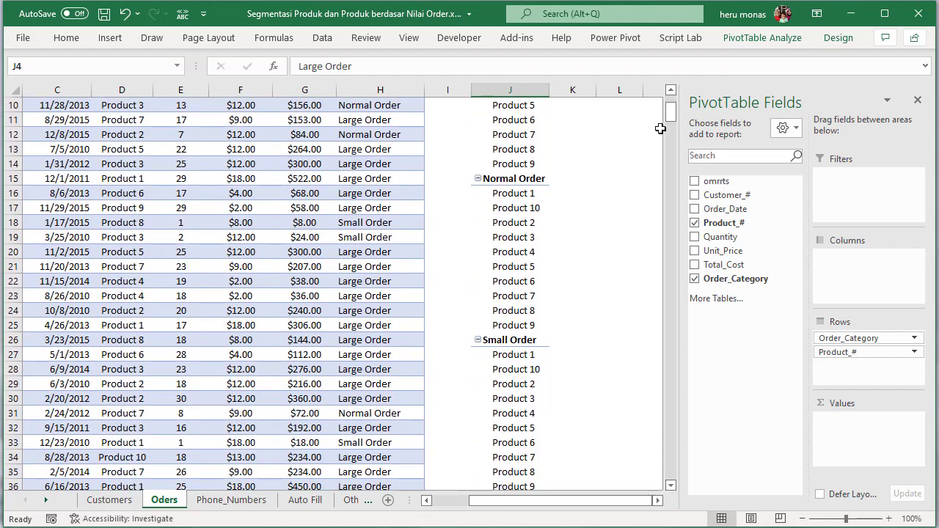
{"action": "left_click_drag", "start_coordinate": [669, 113], "coordinate": [670, 104]}
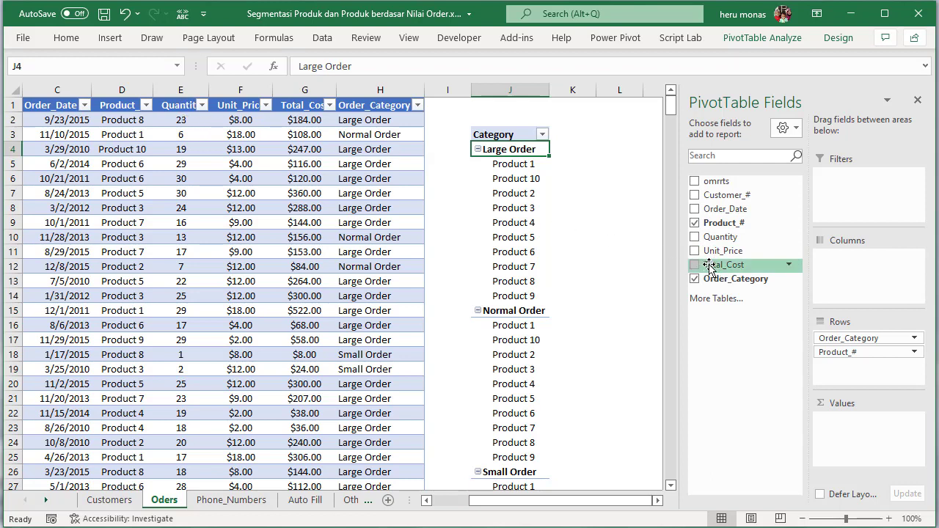
- Add Total_Cost to Values as a sum and close the PivotTable Fields pane
{"action": "left_click_drag", "start_coordinate": [709, 267], "coordinate": [840, 431]}
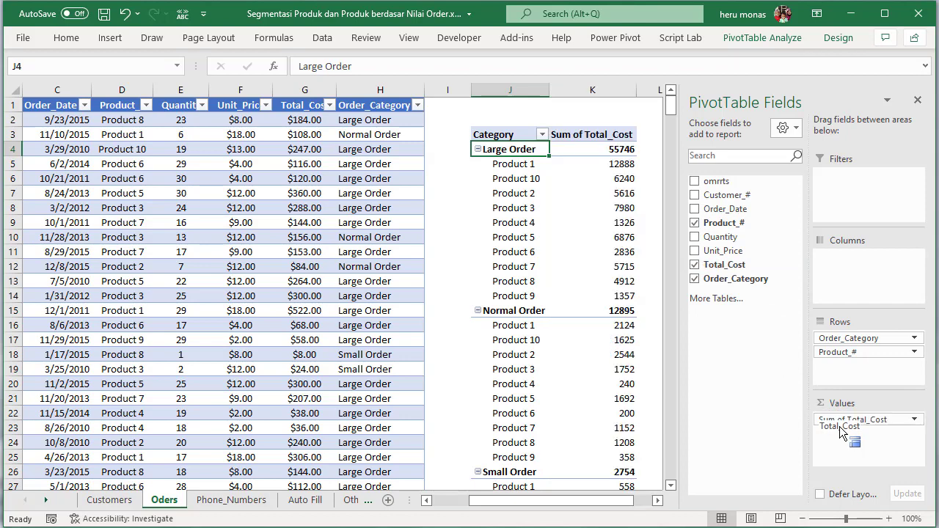
{"action": "left_click", "coordinate": [918, 102]}
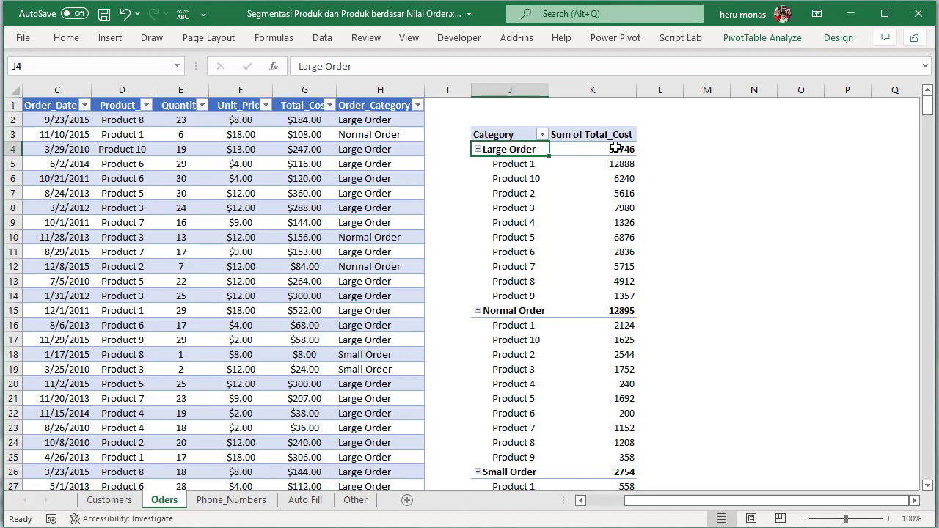
{"action": "mouse_move", "coordinate": [616, 164]}
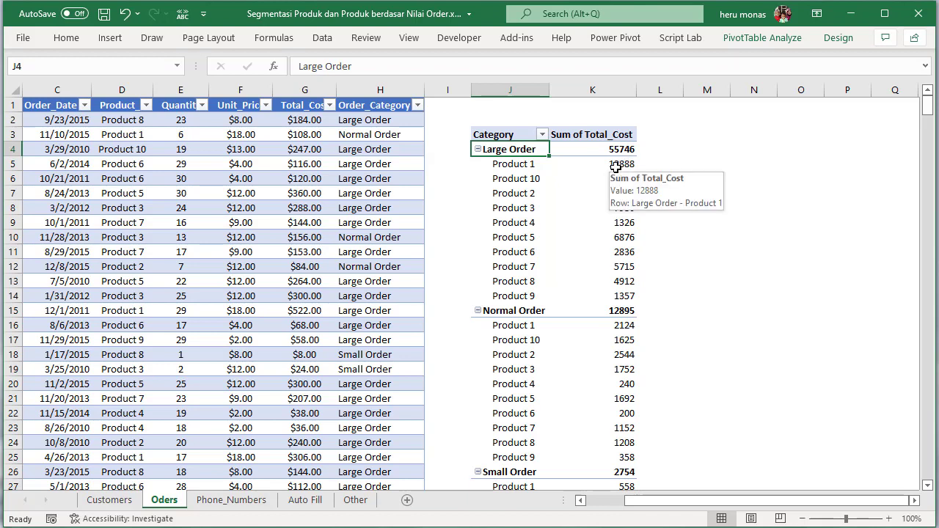
{"action": "left_click_drag", "start_coordinate": [620, 163], "coordinate": [616, 311]}
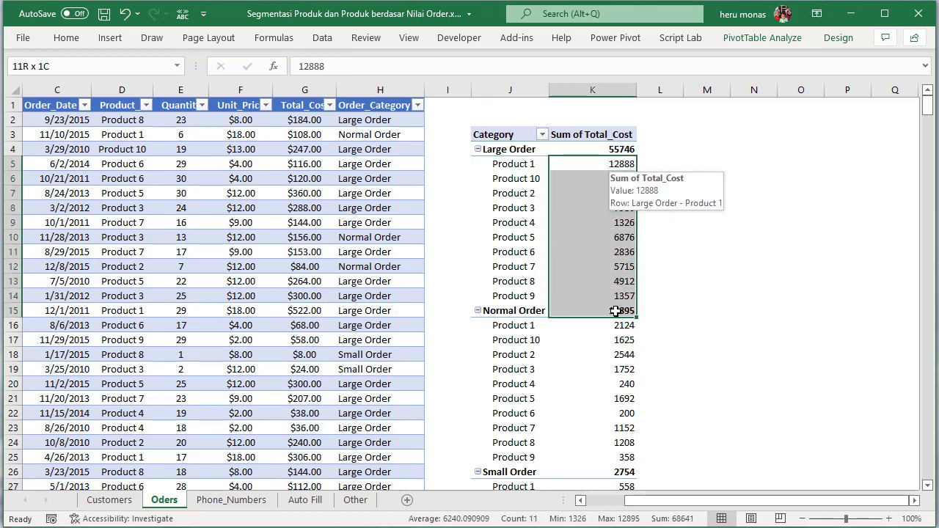
- Format Sum of Total_Cost as Number with 0 decimals and a 1000 separator
{"action": "double_click", "coordinate": [589, 134]}
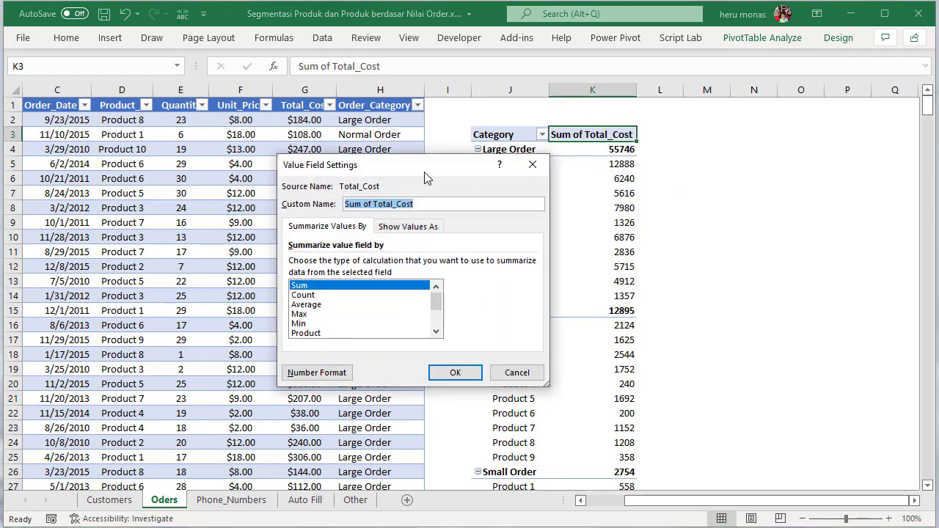
{"action": "left_click", "coordinate": [339, 374]}
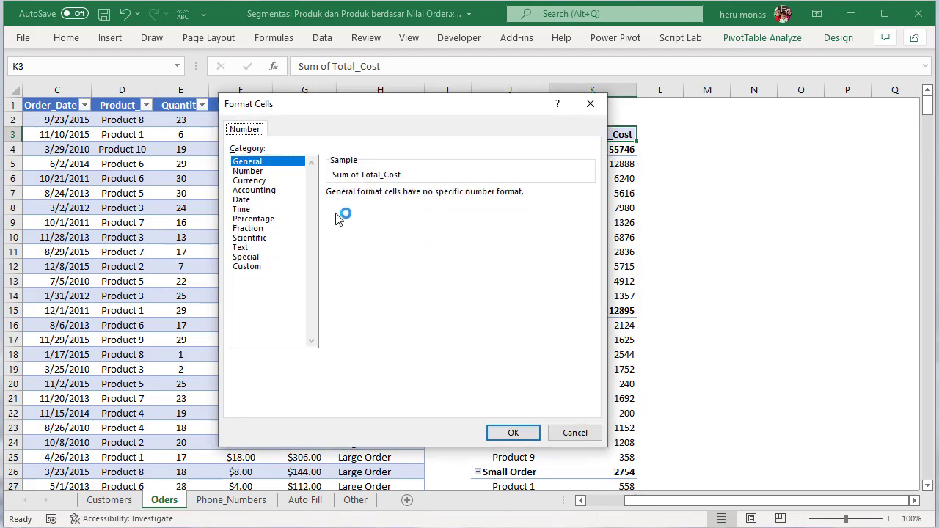
{"action": "left_click", "coordinate": [268, 171]}
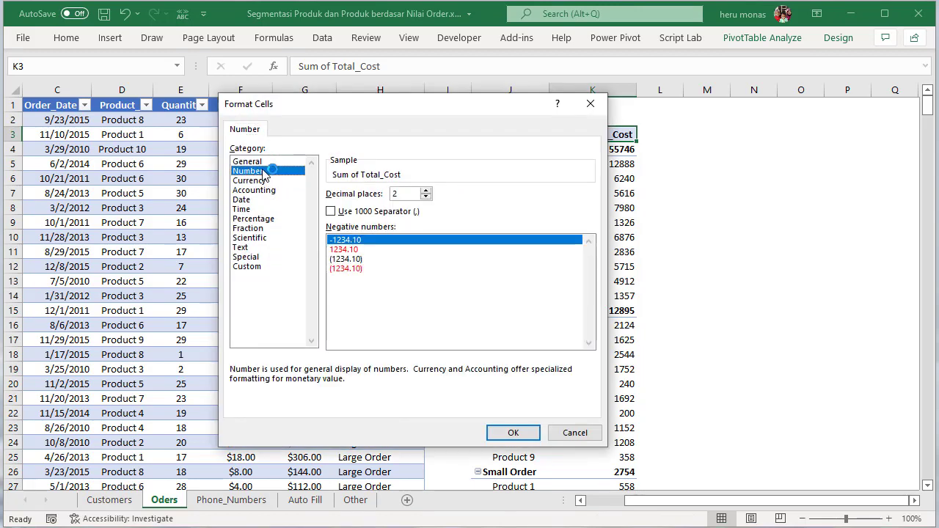
{"action": "left_click", "coordinate": [338, 215]}
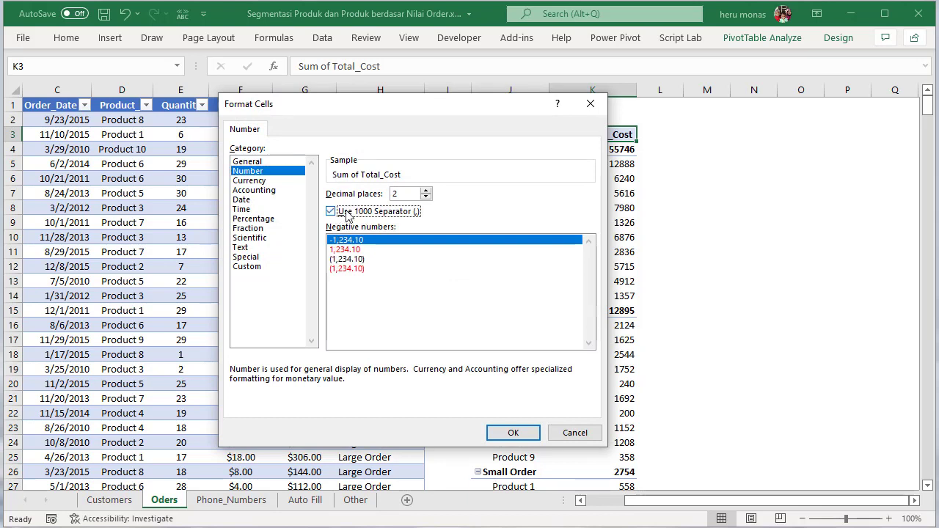
{"action": "double_click", "coordinate": [425, 197]}
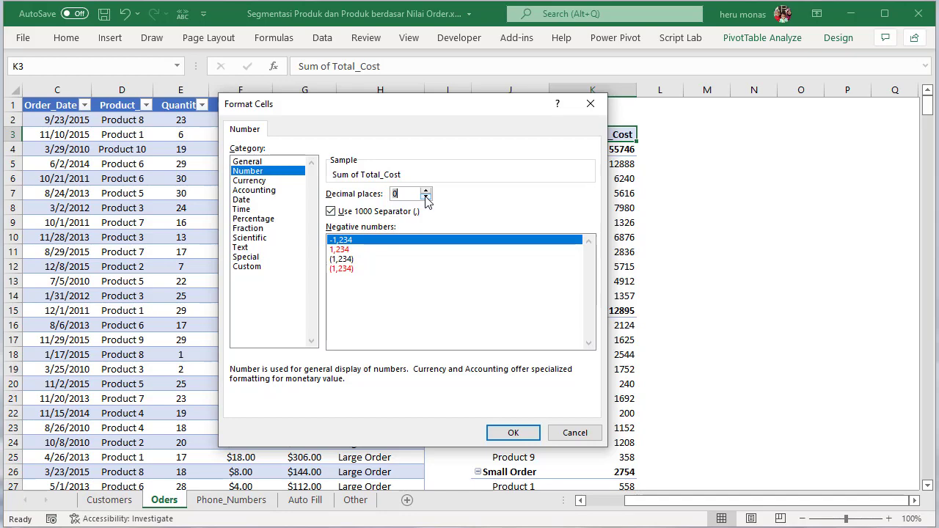
{"action": "left_click", "coordinate": [508, 434]}
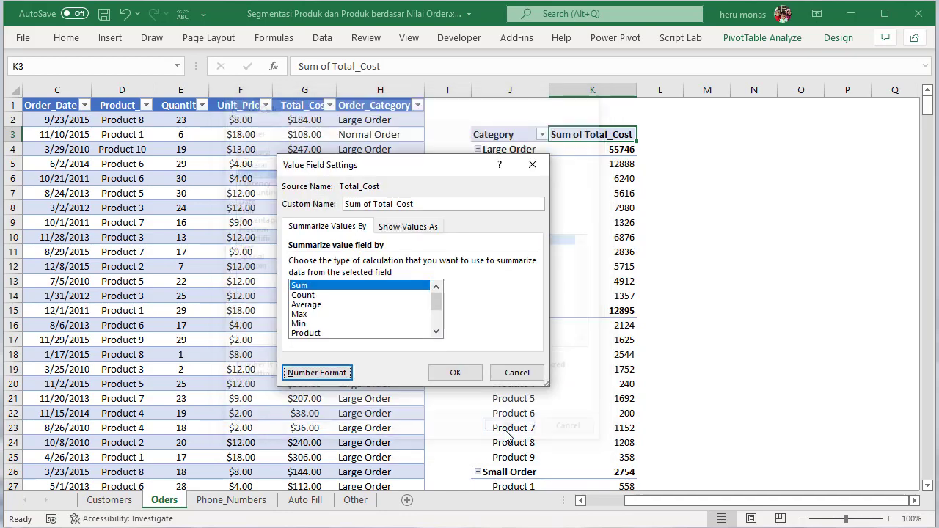
{"action": "left_click", "coordinate": [455, 373]}
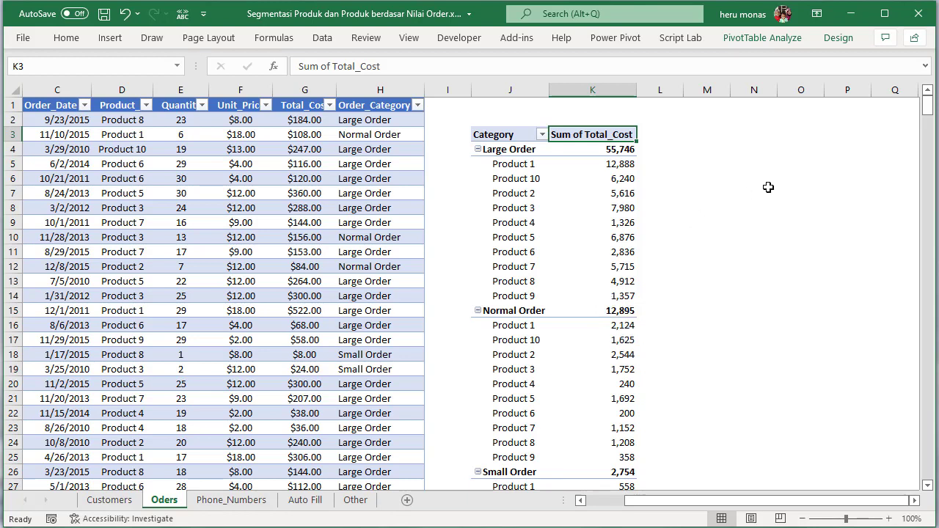
{"action": "left_click_drag", "start_coordinate": [926, 111], "coordinate": [928, 114]}
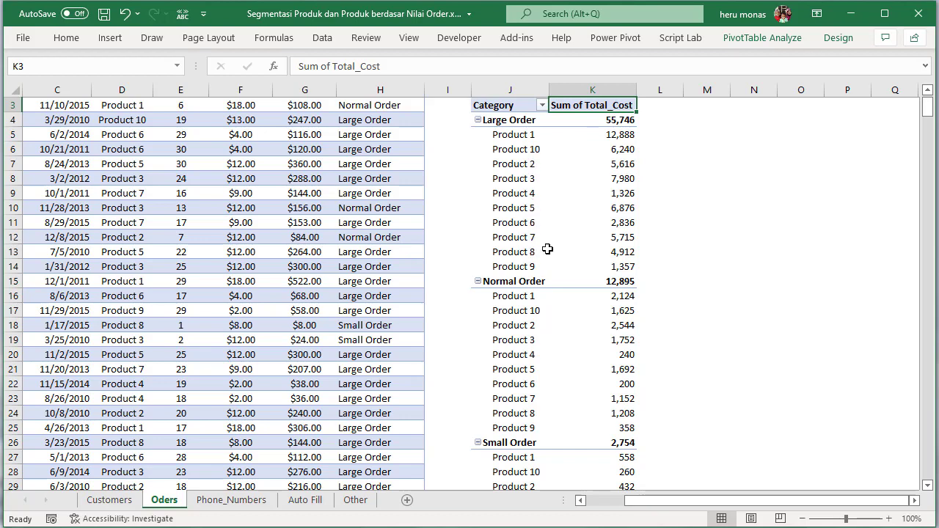
{"action": "left_click_drag", "start_coordinate": [638, 500], "coordinate": [596, 501]}
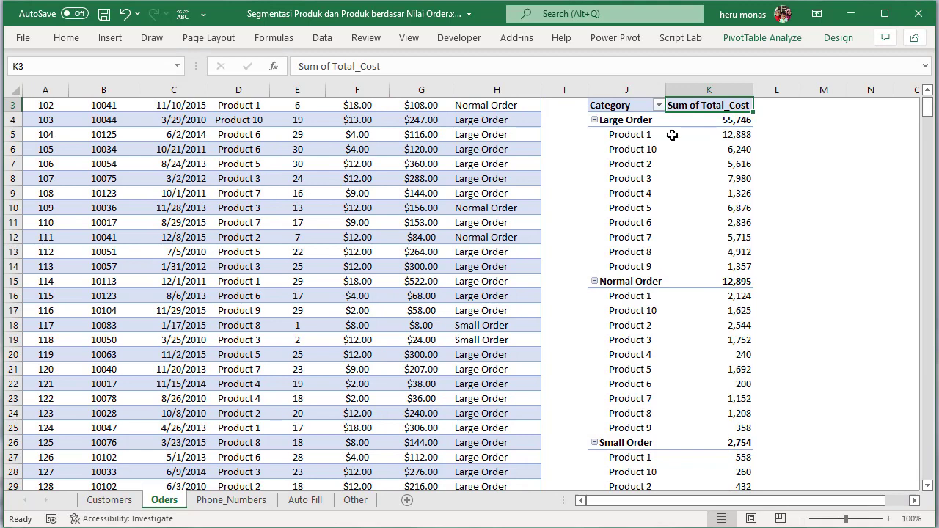
{"action": "left_click", "coordinate": [927, 91]}
{"action": "left_click", "coordinate": [928, 91]}
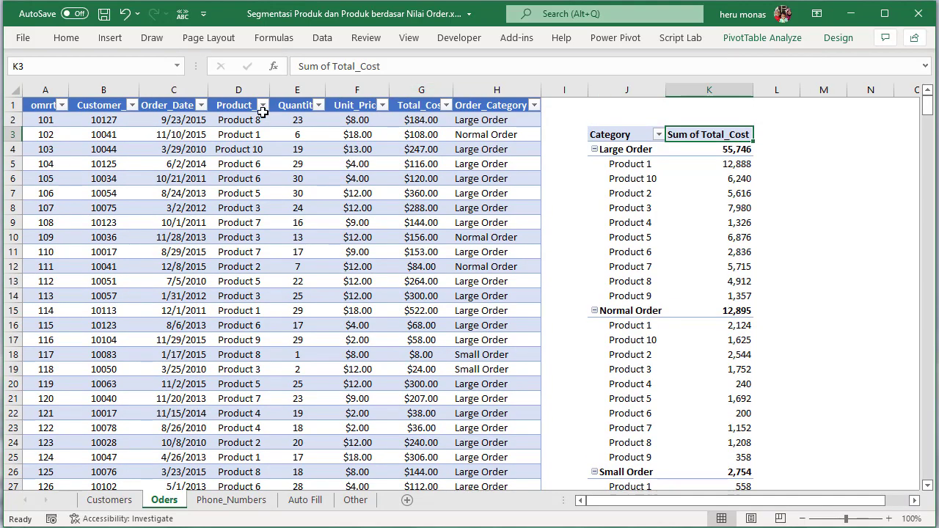
{"action": "left_click", "coordinate": [262, 107]}
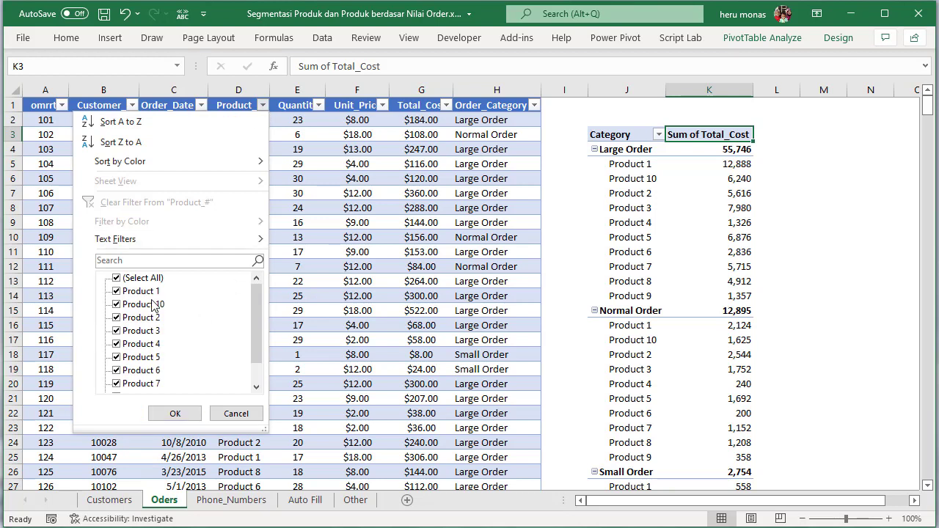
{"action": "left_click_drag", "start_coordinate": [256, 352], "coordinate": [256, 379]}
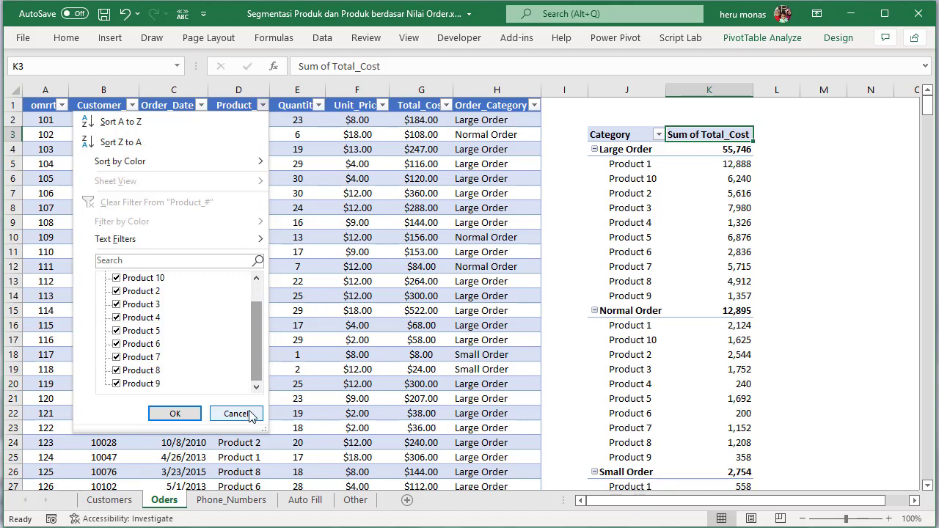
{"action": "left_click", "coordinate": [236, 414]}
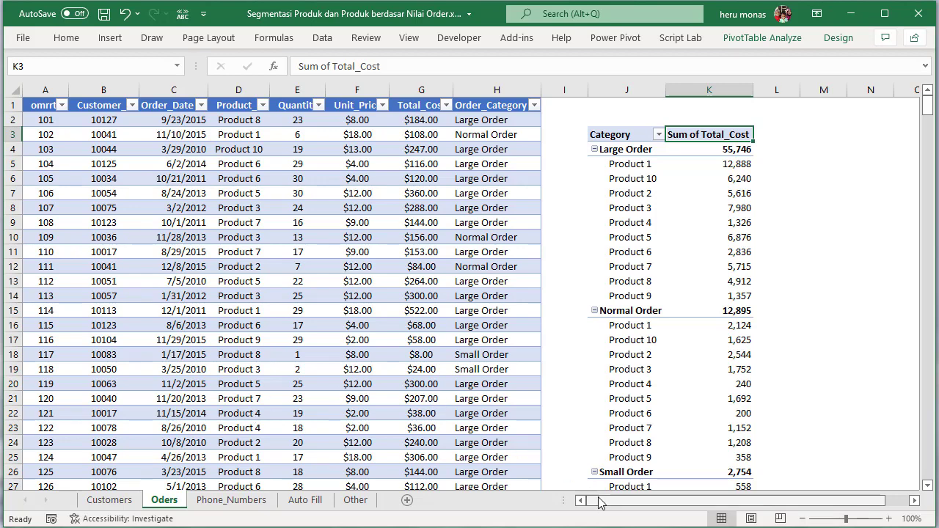
- Insert a clustered column PivotChart from the pivot table and move it beside the table
{"action": "left_click_drag", "start_coordinate": [600, 499], "coordinate": [726, 491]}
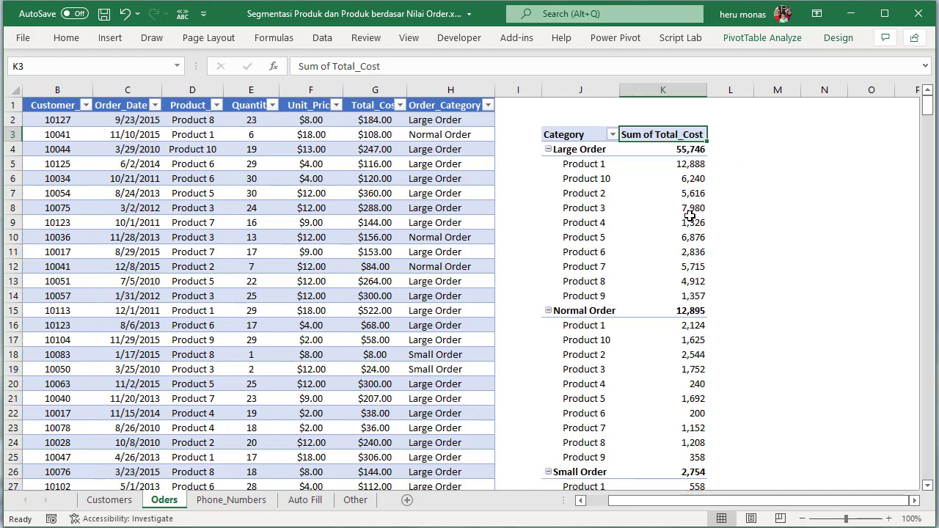
{"action": "left_click", "coordinate": [651, 190]}
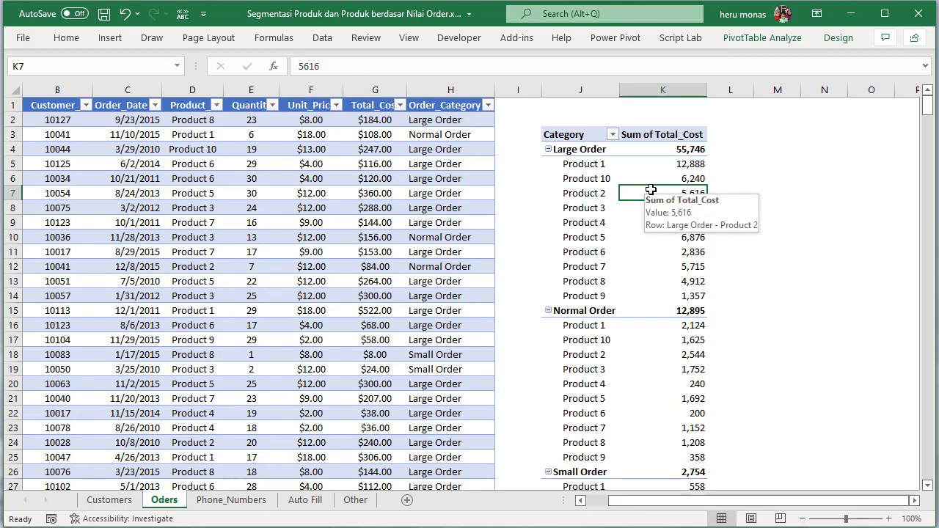
{"action": "left_click", "coordinate": [768, 39]}
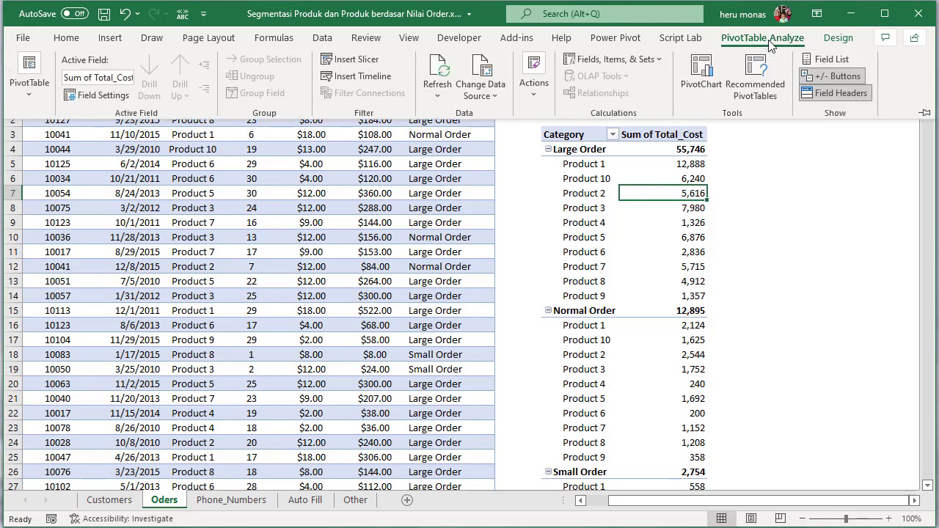
{"action": "left_click", "coordinate": [700, 71]}
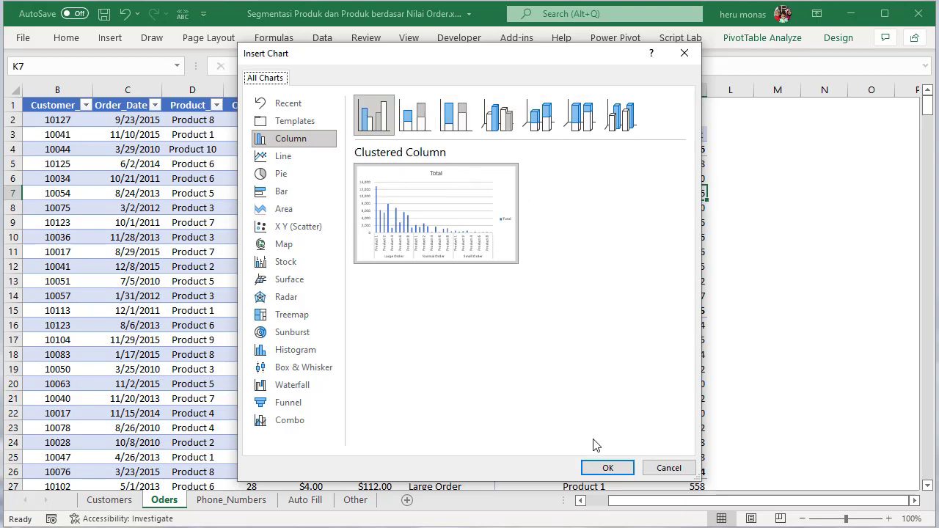
{"action": "left_click", "coordinate": [603, 468]}
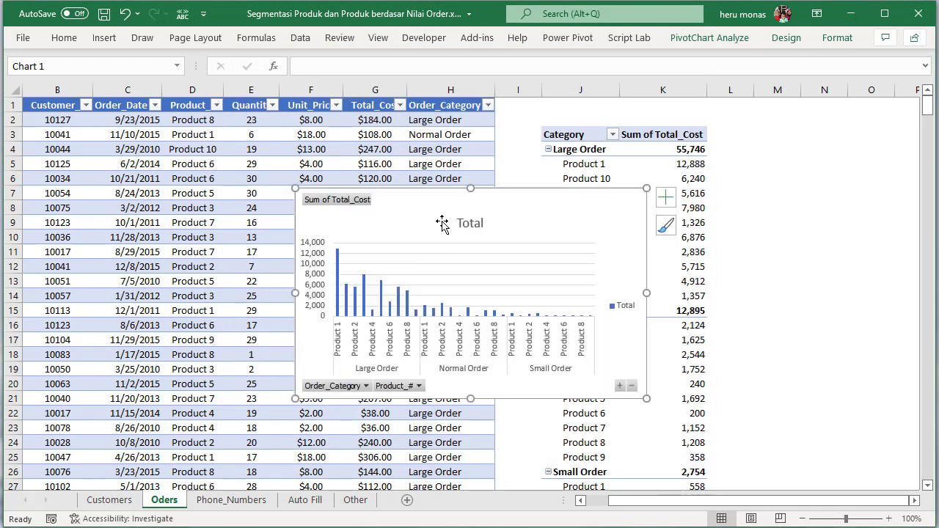
{"action": "left_click_drag", "start_coordinate": [424, 196], "coordinate": [846, 136]}
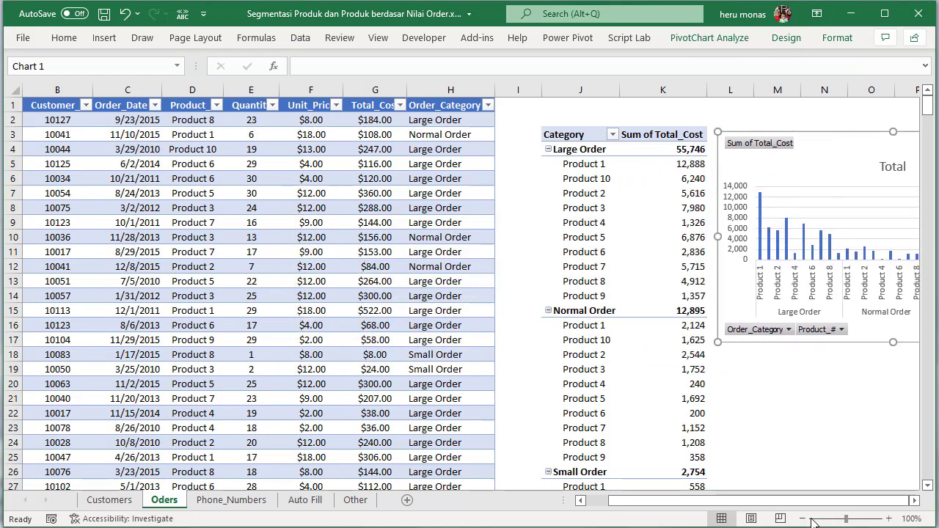
- Widen the PivotChart to the right and delete its Total legend
{"action": "left_click", "coordinate": [913, 501]}
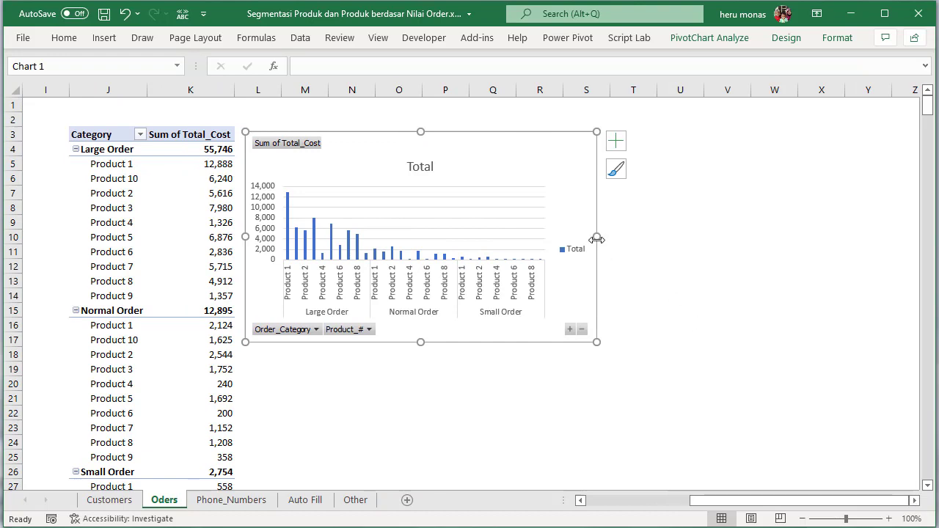
{"action": "left_click_drag", "start_coordinate": [596, 236], "coordinate": [679, 237]}
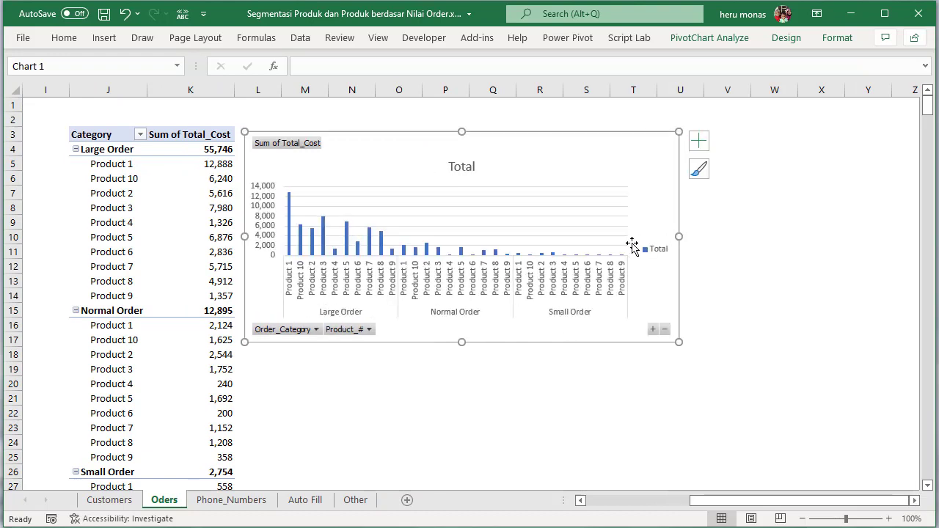
{"action": "left_click", "coordinate": [647, 251]}
{"action": "key", "text": "Delete"}
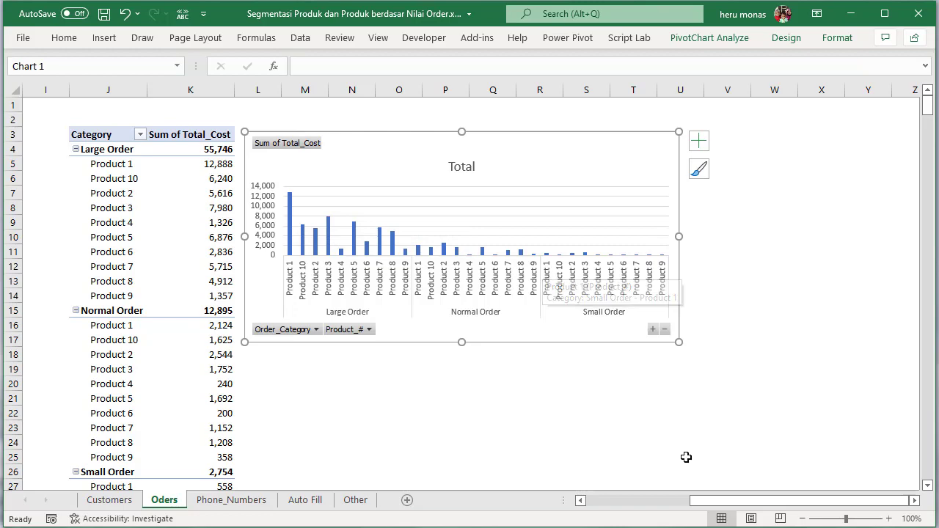
{"action": "mouse_move", "coordinate": [710, 503]}
{"action": "left_mouse_down"}
{"action": "mouse_move", "coordinate": [630, 502]}
{"action": "mouse_move", "coordinate": [662, 501]}
{"action": "left_mouse_up"}
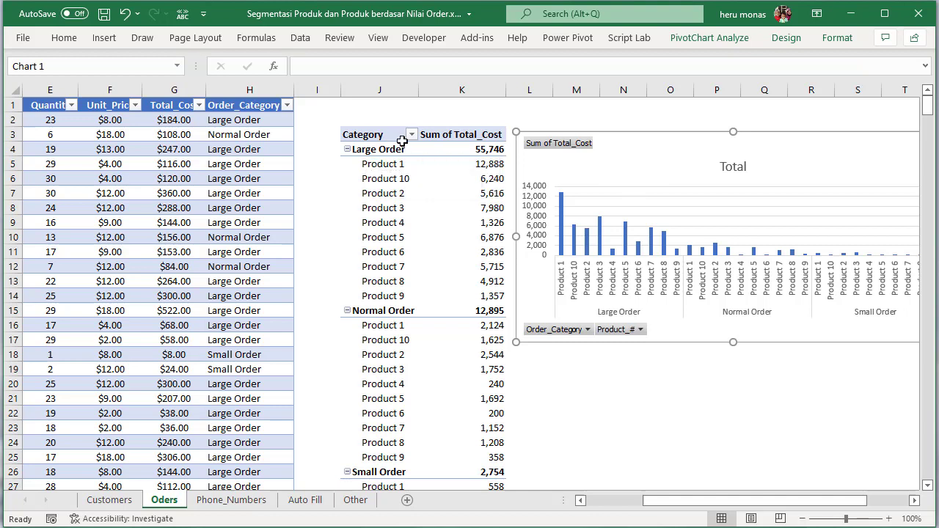
- Sort Order_Category descending (Z to A) by Sum of Total_Cost, keeping Large Order (55,746) first
{"action": "left_click", "coordinate": [411, 135]}
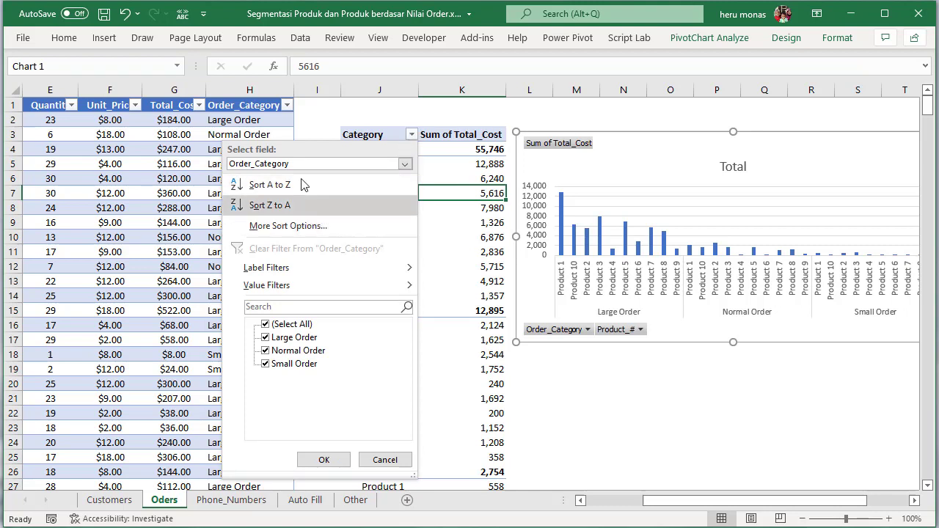
{"action": "left_click", "coordinate": [446, 105]}
{"action": "left_click", "coordinate": [411, 135]}
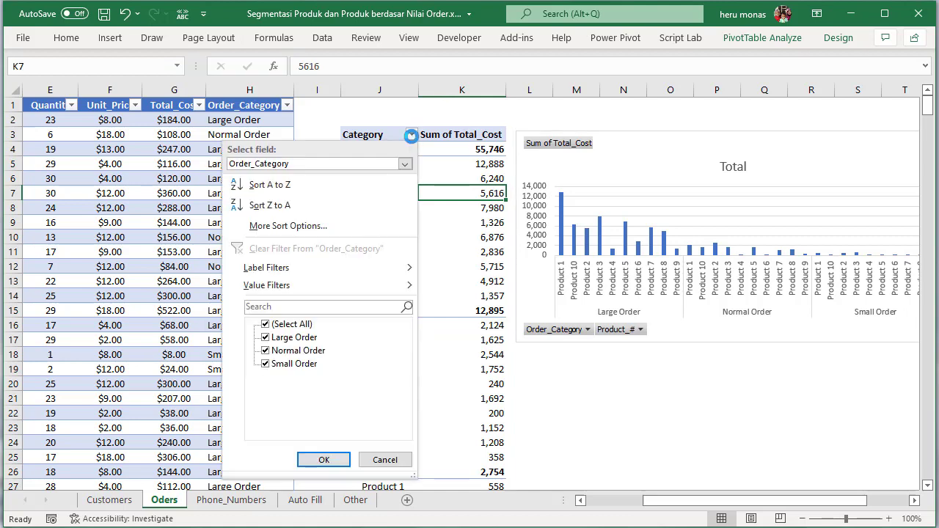
{"action": "left_click", "coordinate": [326, 226]}
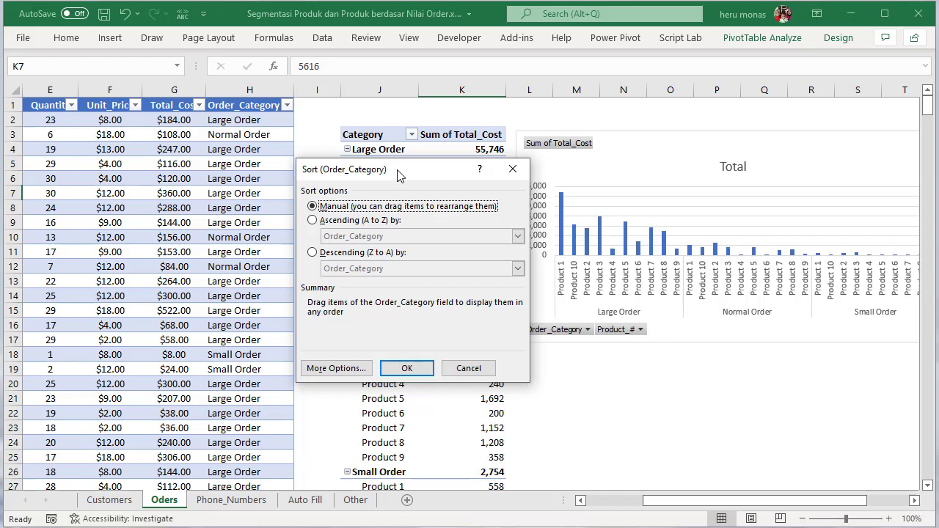
{"action": "left_click_drag", "start_coordinate": [399, 175], "coordinate": [372, 175]}
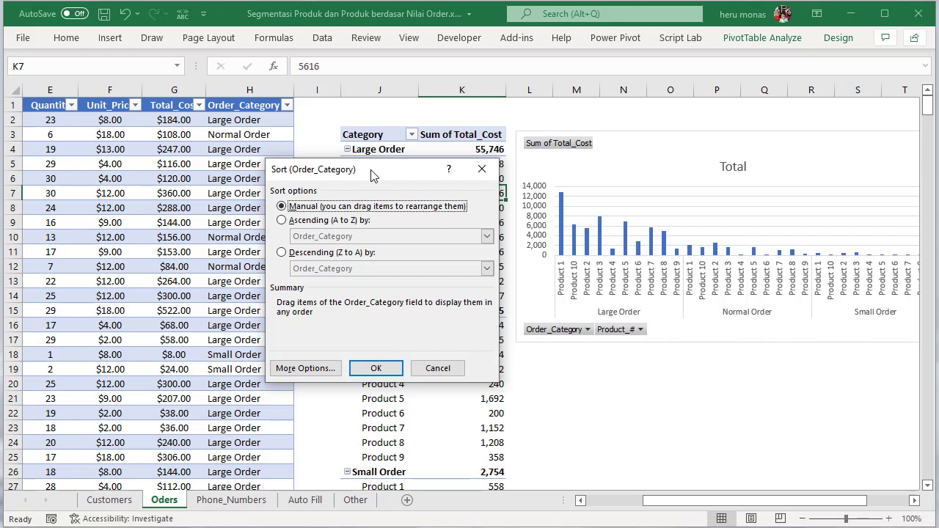
{"action": "left_click", "coordinate": [283, 253]}
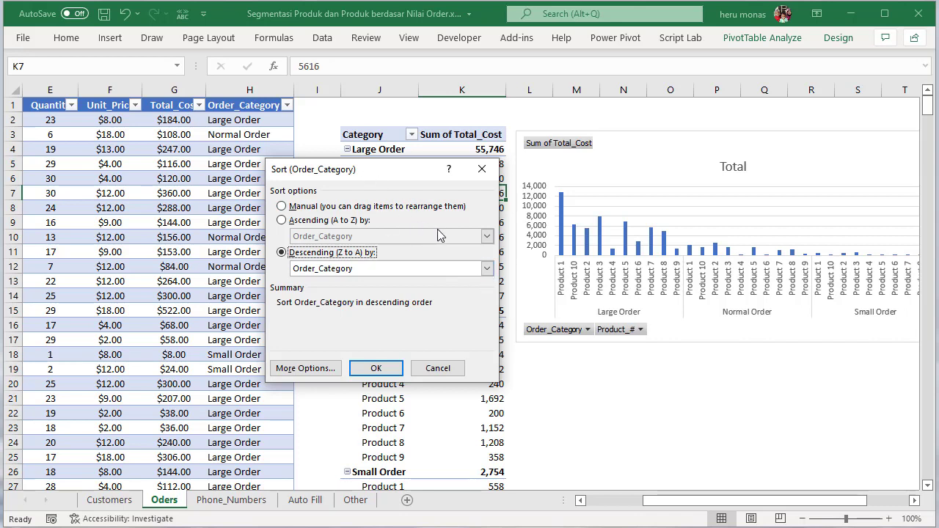
{"action": "left_click", "coordinate": [487, 269]}
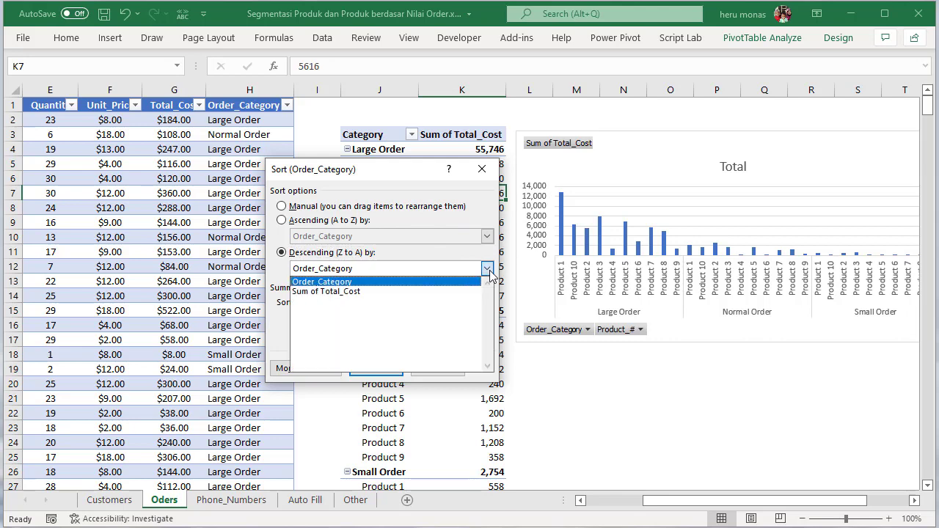
{"action": "left_click", "coordinate": [361, 291]}
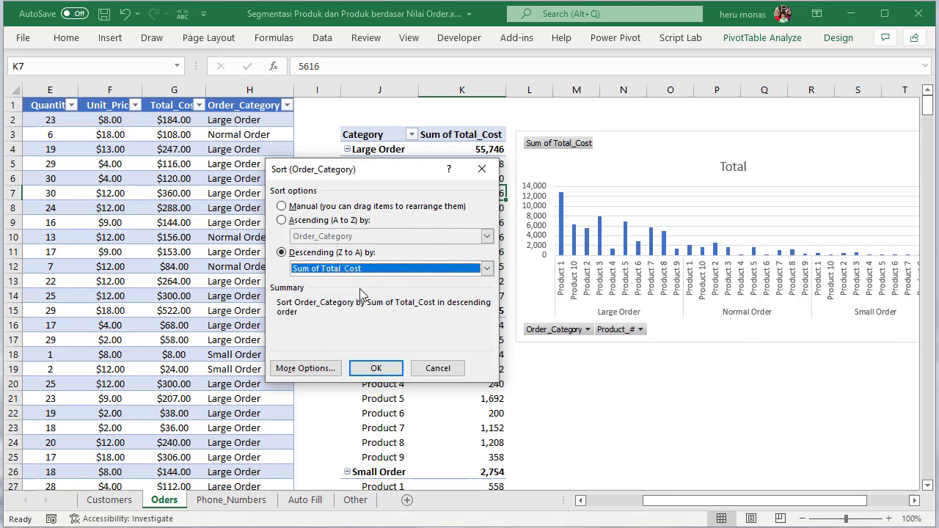
{"action": "left_click", "coordinate": [384, 371]}
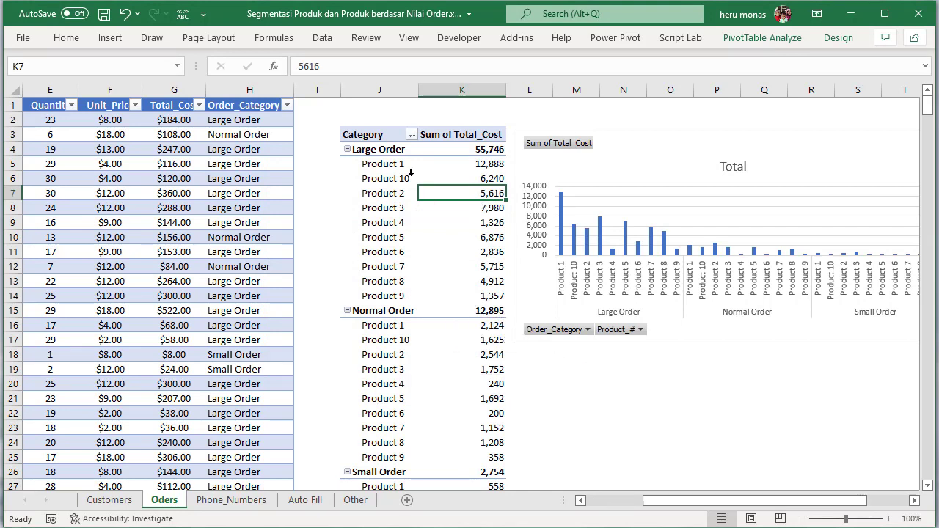
- Sort the Product field descending by Sum of Total_Cost, so Product 1 (12,888) leads its category
{"action": "left_click", "coordinate": [386, 149]}
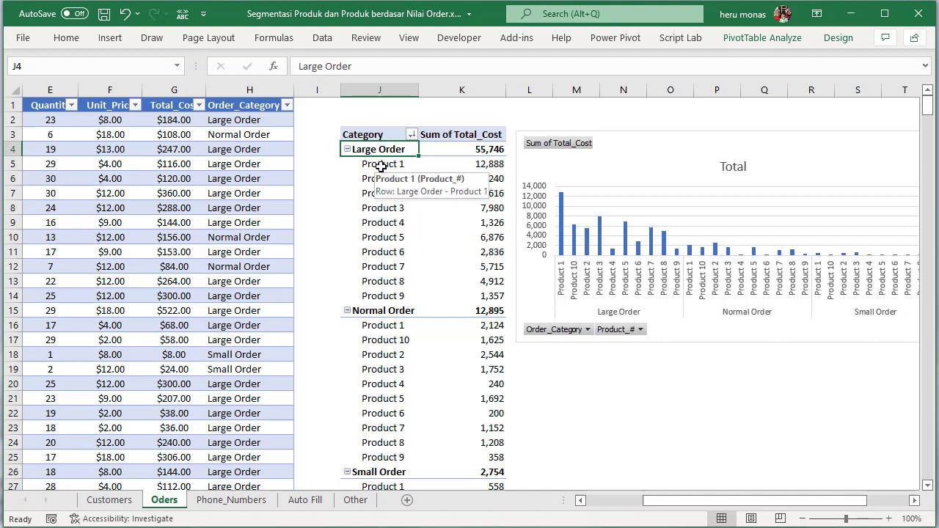
{"action": "left_click", "coordinate": [381, 166]}
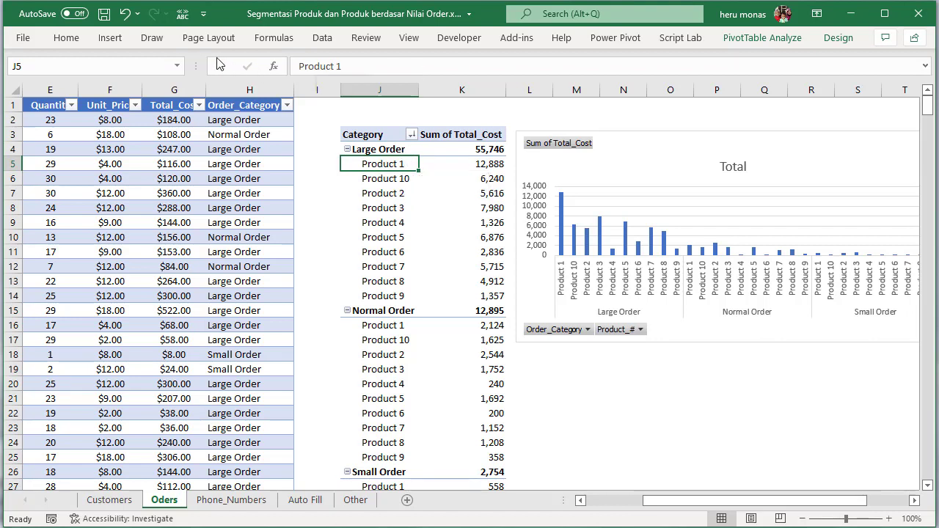
{"action": "left_click", "coordinate": [328, 37]}
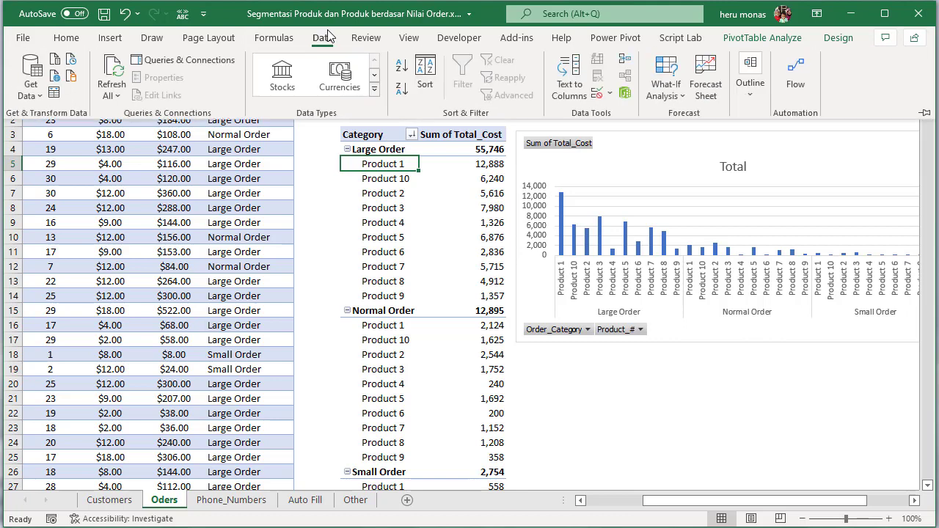
{"action": "left_click", "coordinate": [425, 72]}
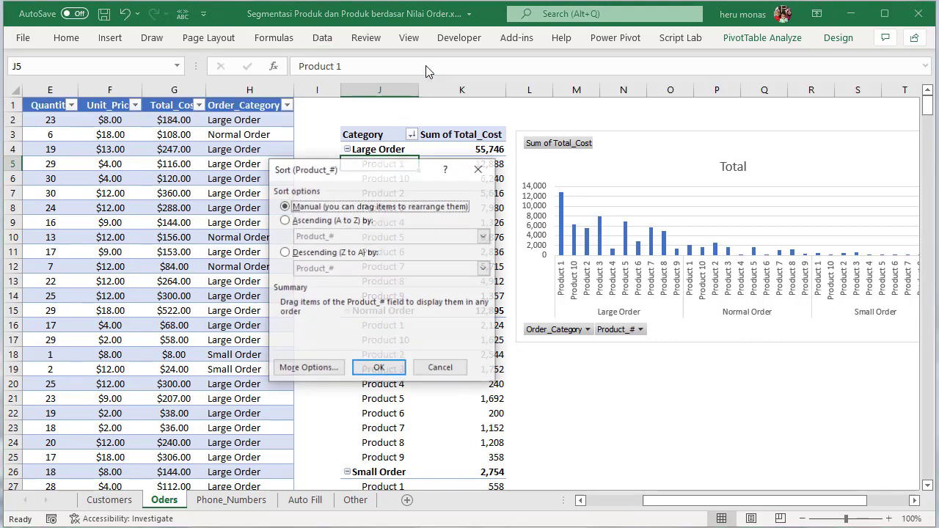
{"action": "left_click", "coordinate": [299, 254]}
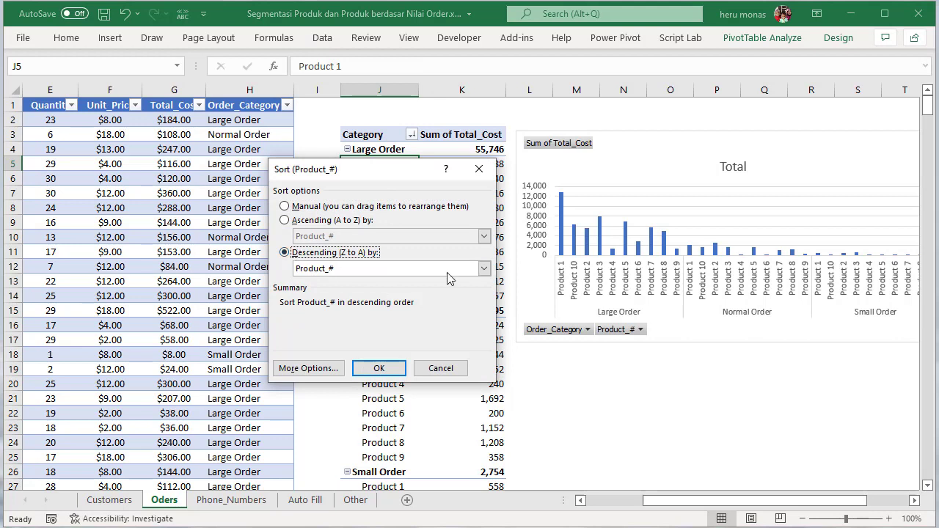
{"action": "left_click", "coordinate": [483, 268]}
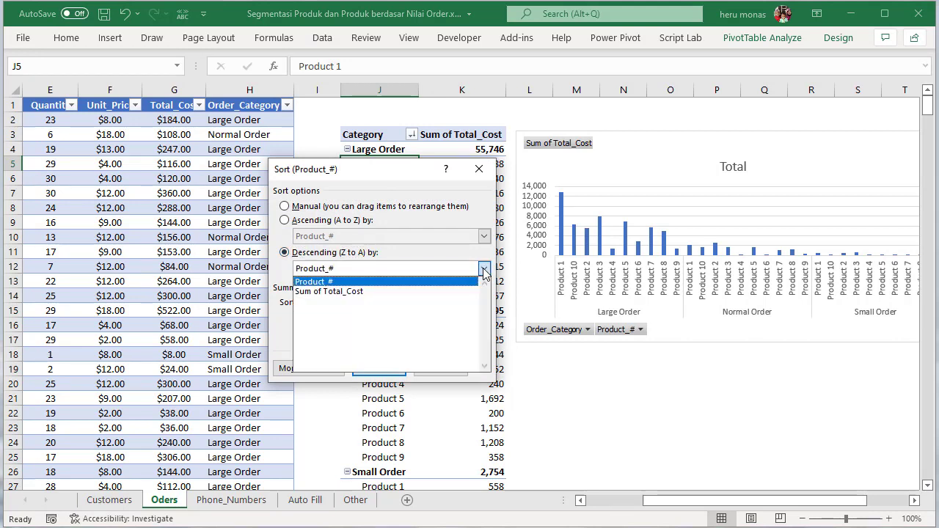
{"action": "left_click", "coordinate": [375, 292]}
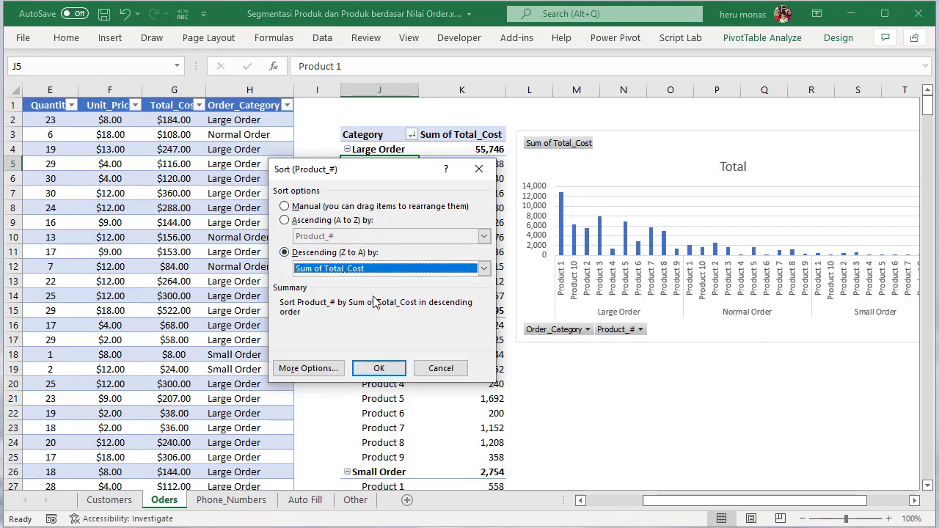
{"action": "left_click", "coordinate": [383, 368]}
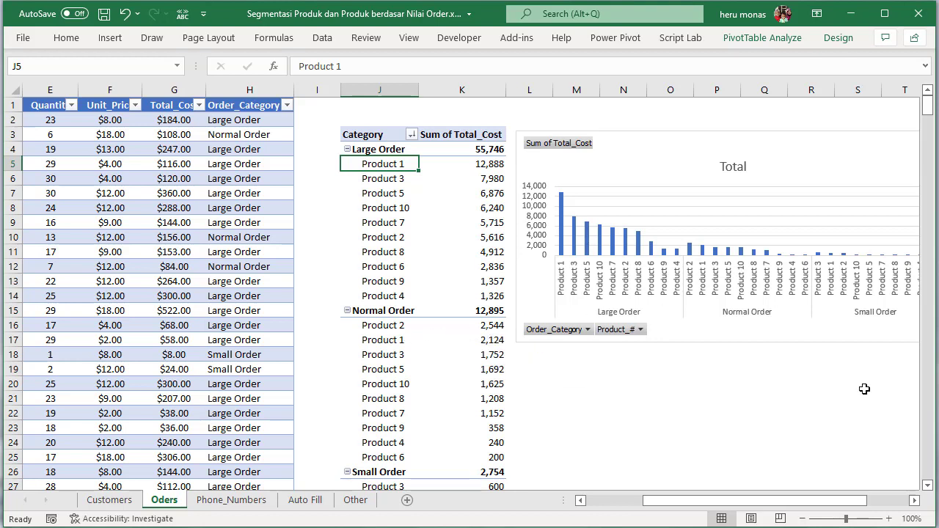
{"action": "left_click", "coordinate": [927, 485]}
{"action": "left_click", "coordinate": [927, 486]}
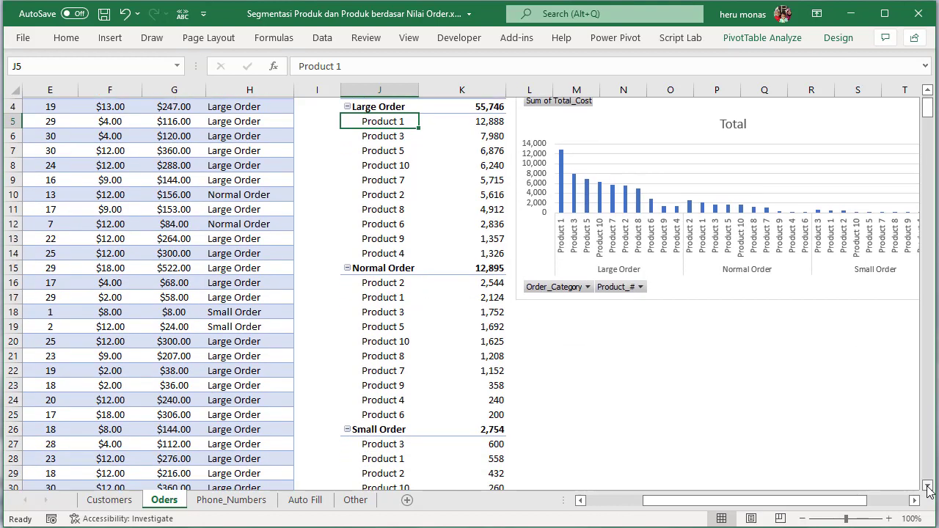
{"action": "left_click", "coordinate": [927, 486]}
{"action": "left_click", "coordinate": [928, 486]}
{"action": "left_click", "coordinate": [927, 486]}
{"action": "left_click", "coordinate": [927, 486]}
{"action": "left_click", "coordinate": [927, 486]}
{"action": "left_click", "coordinate": [927, 486]}
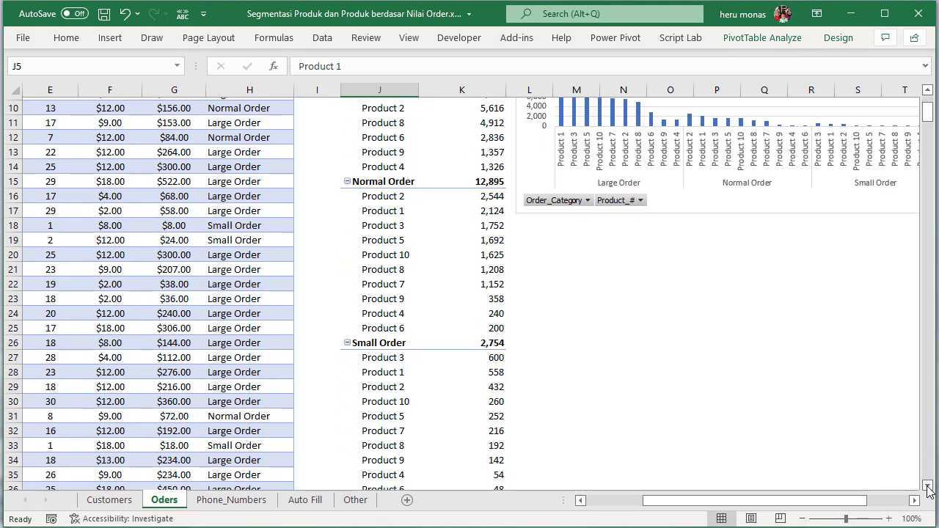
{"action": "left_click", "coordinate": [927, 487]}
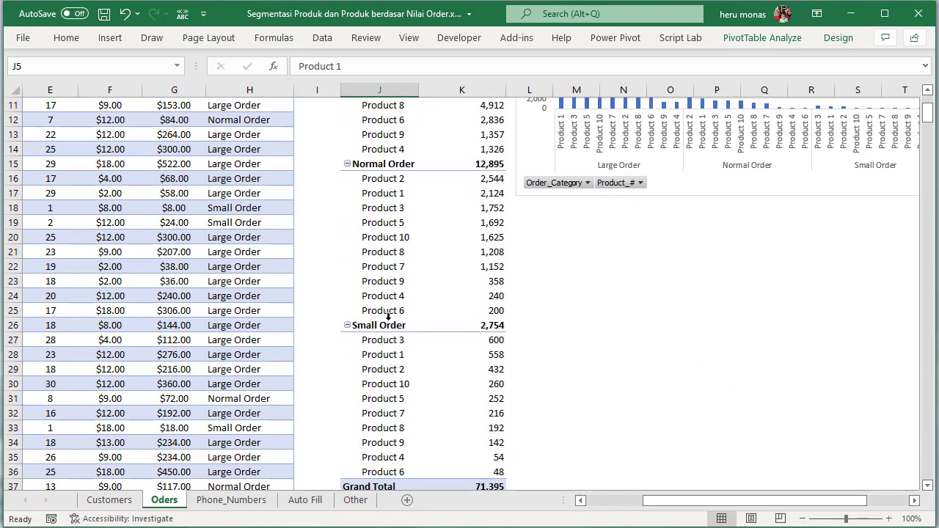
{"action": "left_click", "coordinate": [496, 346]}
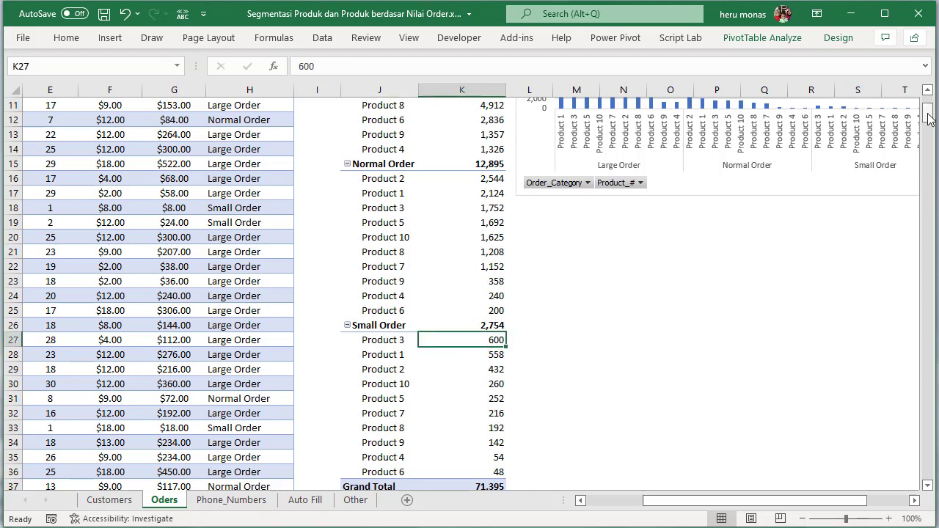
{"action": "scroll", "coordinate": [929, 106], "scroll_direction": "up", "scroll_amount": 4}
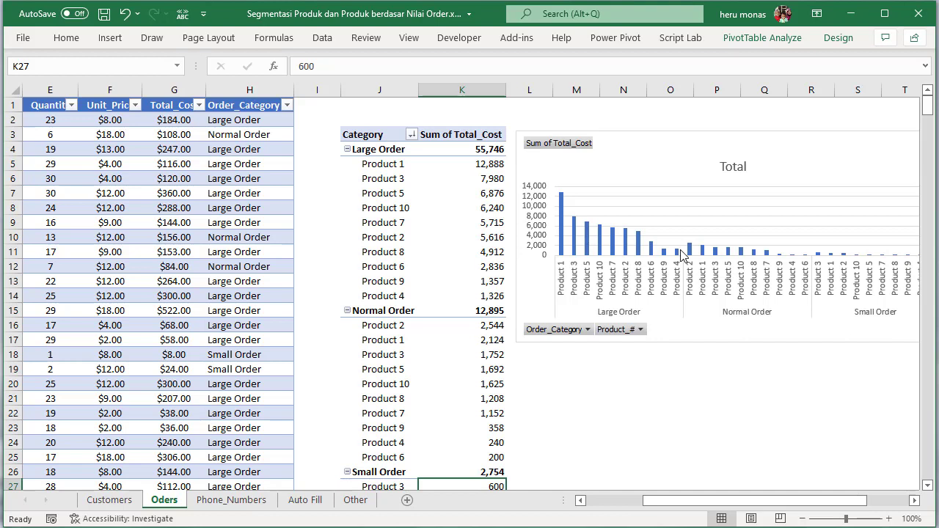
{"action": "left_click", "coordinate": [610, 526]}
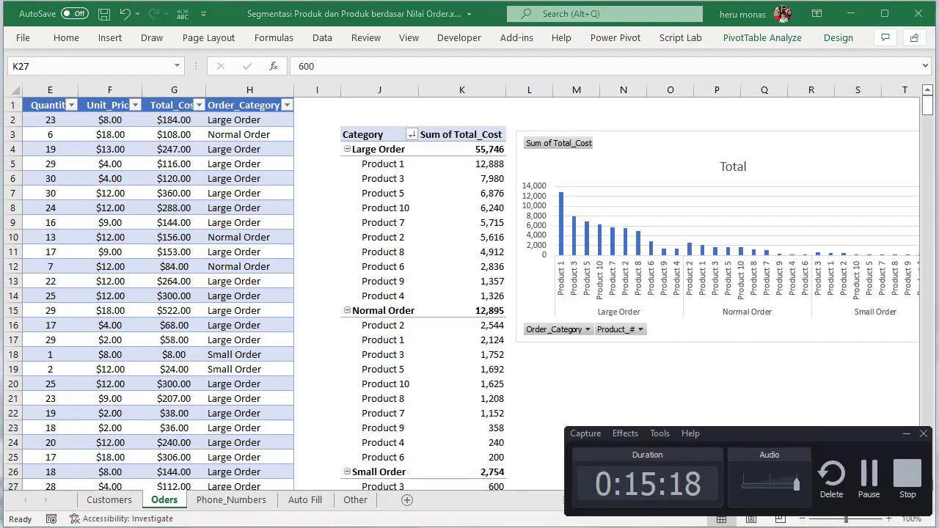